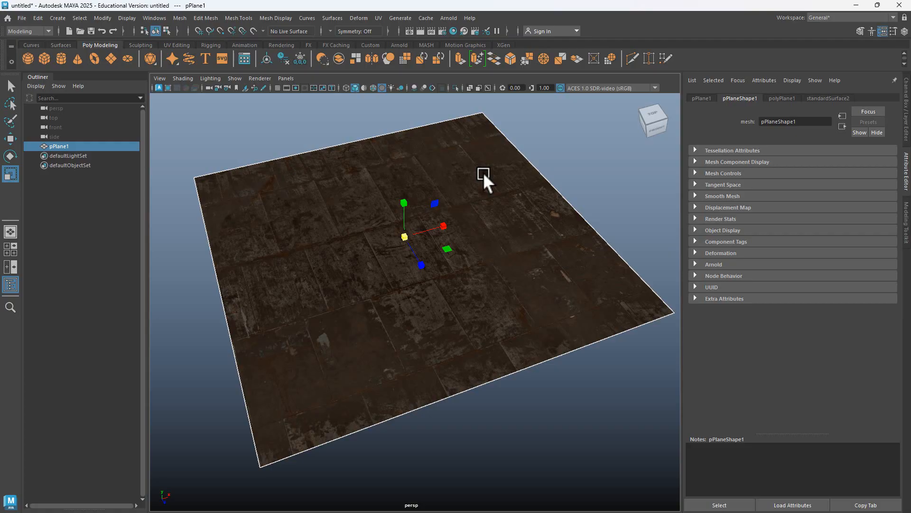
right_click_drag(449, 182, 396, 161, "alt")
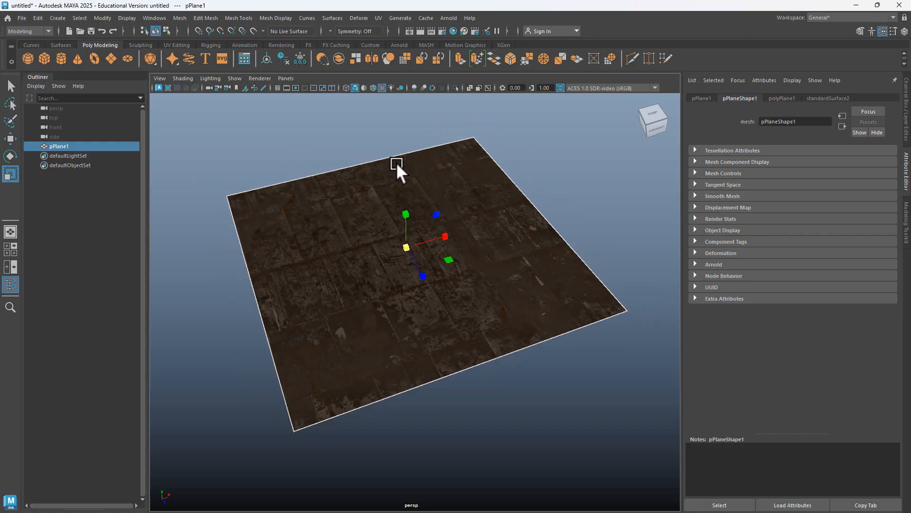
middle_click_drag(396, 161, 409, 169, "alt")
right_click_drag(409, 169, 497, 216, "alt")
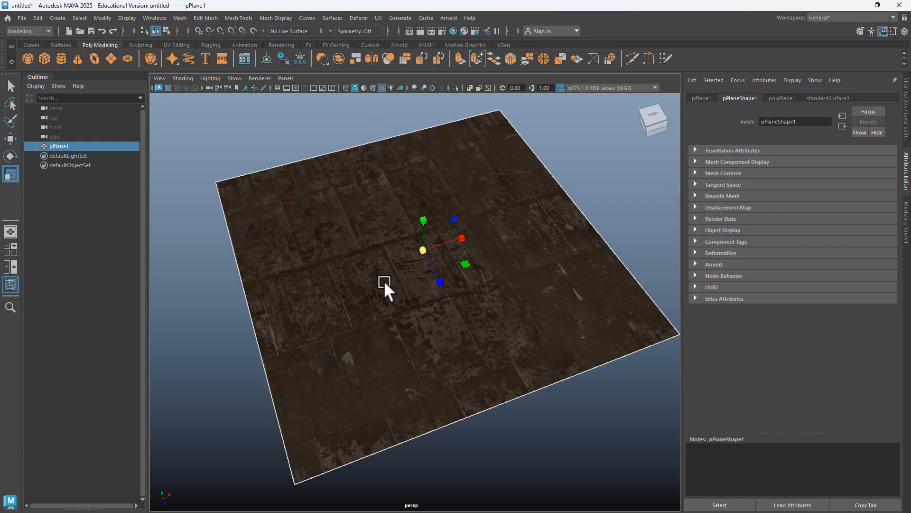
mouse_move(384, 280)
left_mouse_down("alt")
mouse_move(385, 265)
mouse_move(375, 283)
left_mouse_up("alt")
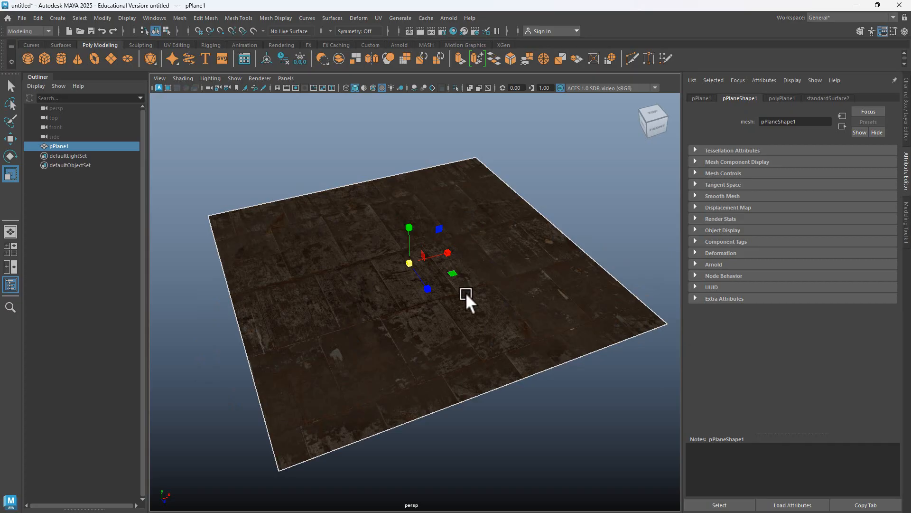
Step: Open the UV Editor for the textured plane and widen its window
left_click(378, 18)
left_click(394, 36)
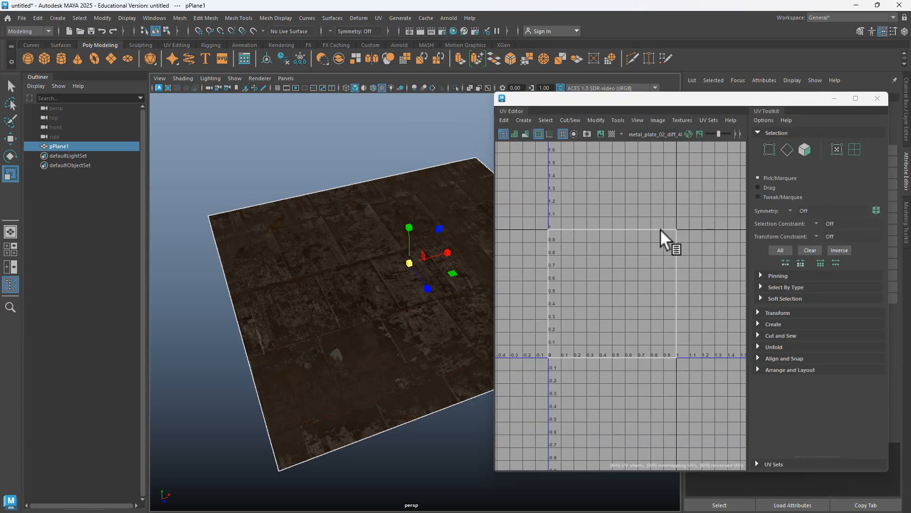
left_click_drag(428, 262, 389, 242)
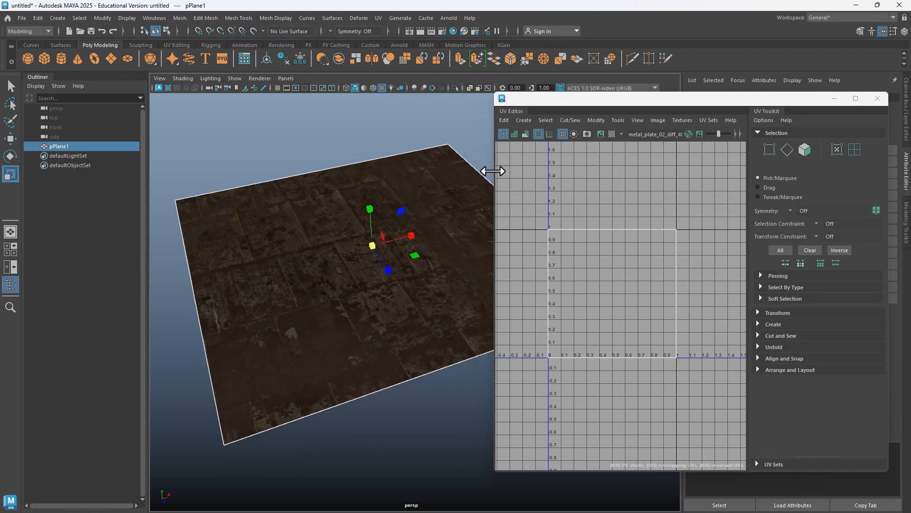
left_click_drag(494, 170, 331, 187)
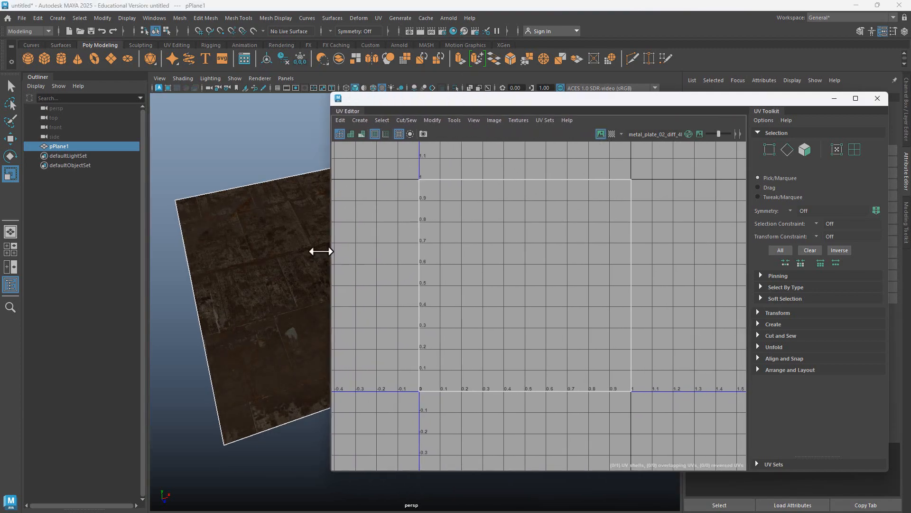
Step: Select the plane and toggle the checker map on and off so the UV Editor displays the metal plate texture
left_click(285, 249)
right_click(278, 233)
left_click(612, 134)
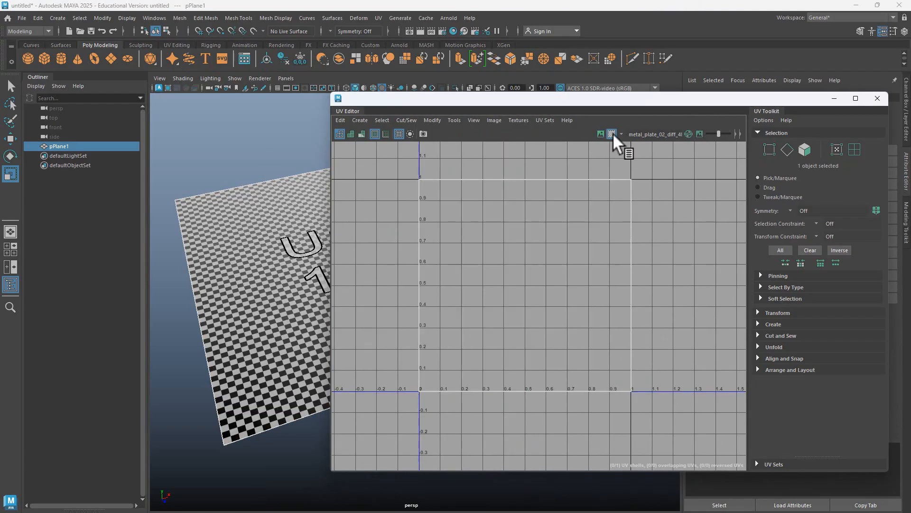
left_click(612, 134)
right_click_drag(562, 227, 648, 228, "alt")
middle_click_drag(578, 238, 604, 230, "alt")
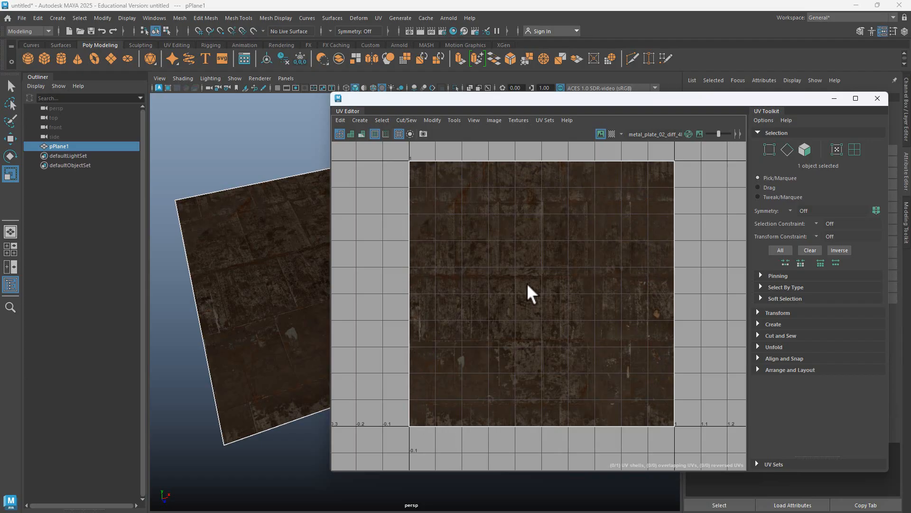
Step: Select the plane's UV shell and move the UV Editor window aside to uncover the plane in the viewport
right_click_drag(544, 262, 500, 249)
left_click(545, 262)
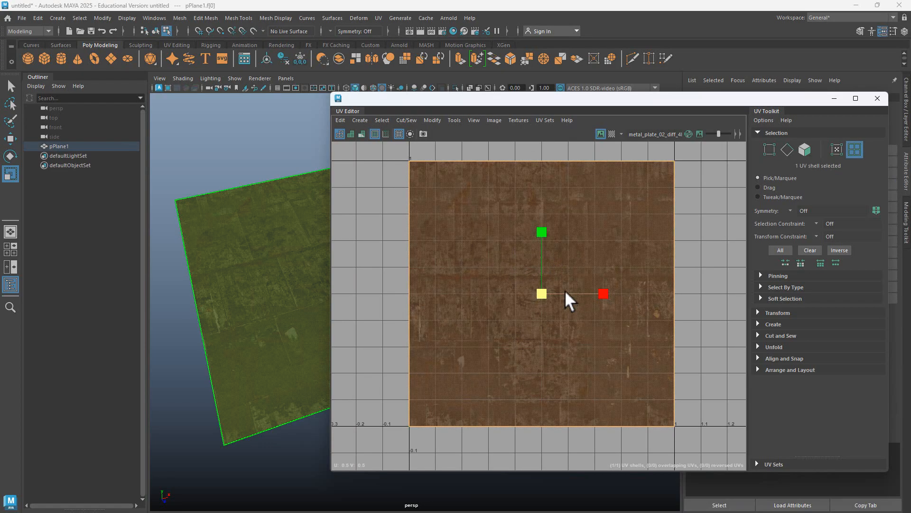
left_click_drag(529, 97, 706, 97)
mouse_move(794, 292)
left_mouse_down()
mouse_move(741, 295)
mouse_move(794, 292)
left_mouse_up()
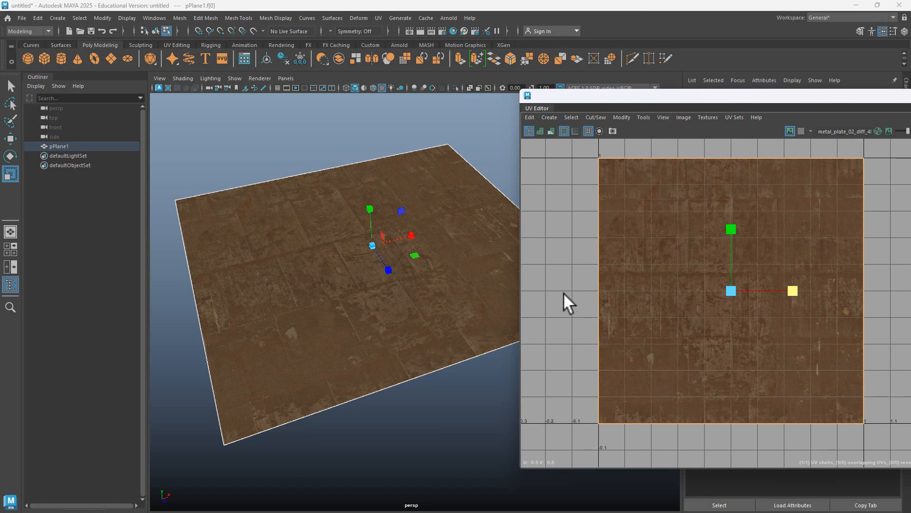
scroll(360, 292, "down", 2)
middle_click_drag(397, 279, 337, 269, "alt")
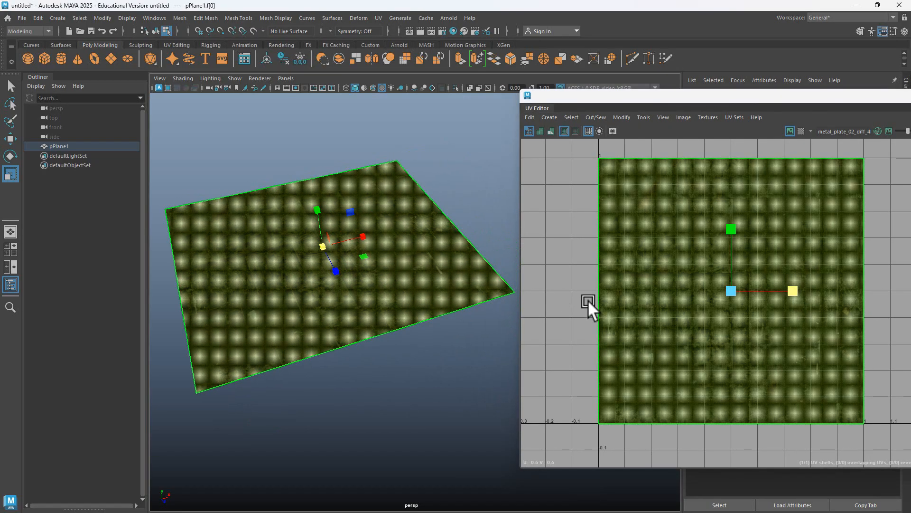
Step: Scale the plane's UV shell up uniformly to about 2.2 UV tiles wide and check the texture tiling in the viewport
scroll(723, 317, "down", 3)
scroll(694, 323, "down", 1)
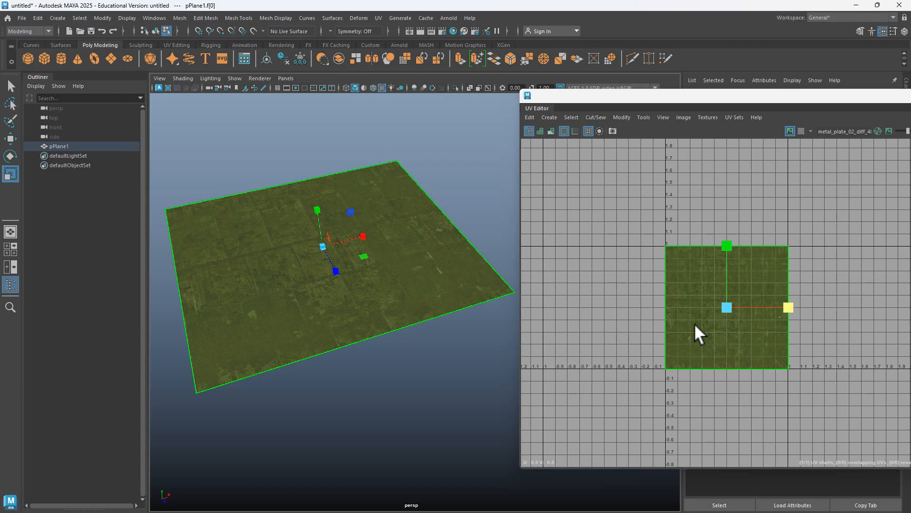
scroll(694, 323, "up", 1)
middle_click_drag(694, 323, 643, 331, "alt")
left_click_drag(683, 312, 761, 283)
scroll(446, 252, "up", 4)
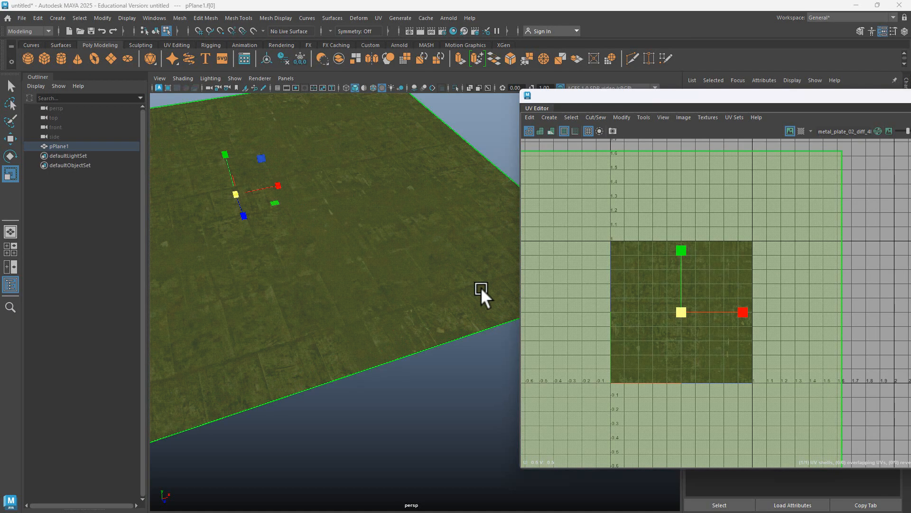
scroll(385, 304, "down", 3)
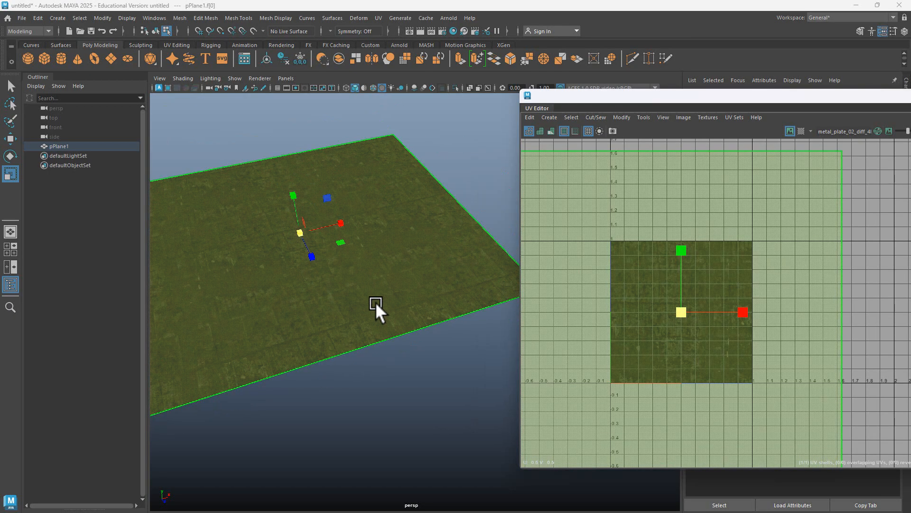
middle_click_drag(361, 303, 406, 305, "alt")
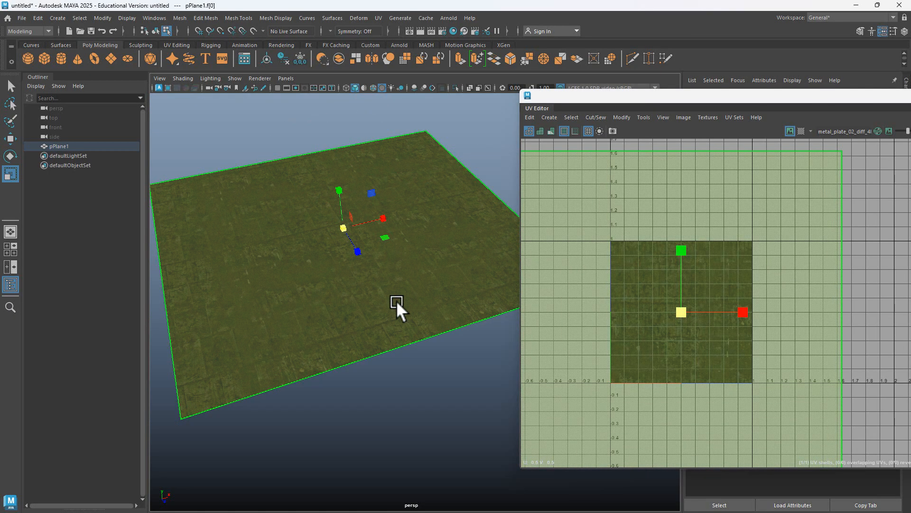
left_click(423, 368)
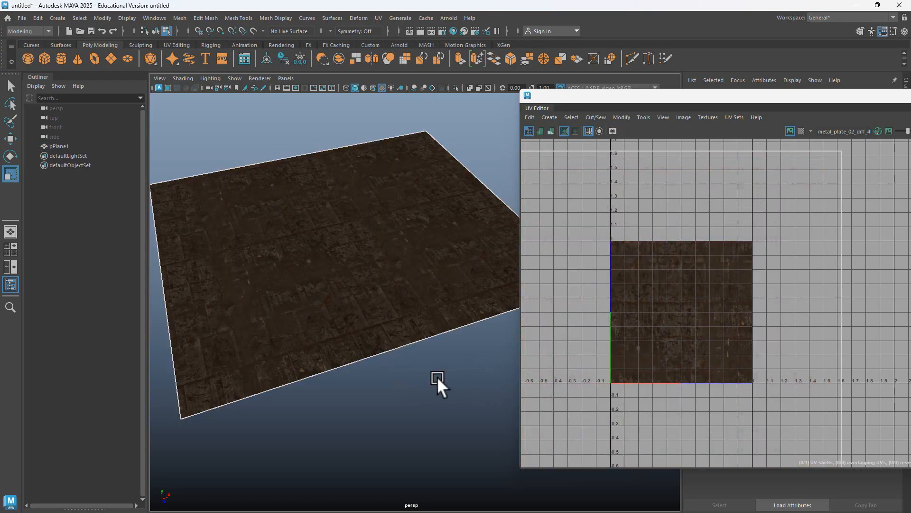
Step: Reselect the UV shell and scale it up uniformly to about 7 tiles wide to make the texture repeat more densely
left_click(666, 339)
scroll(674, 335, "down", 2)
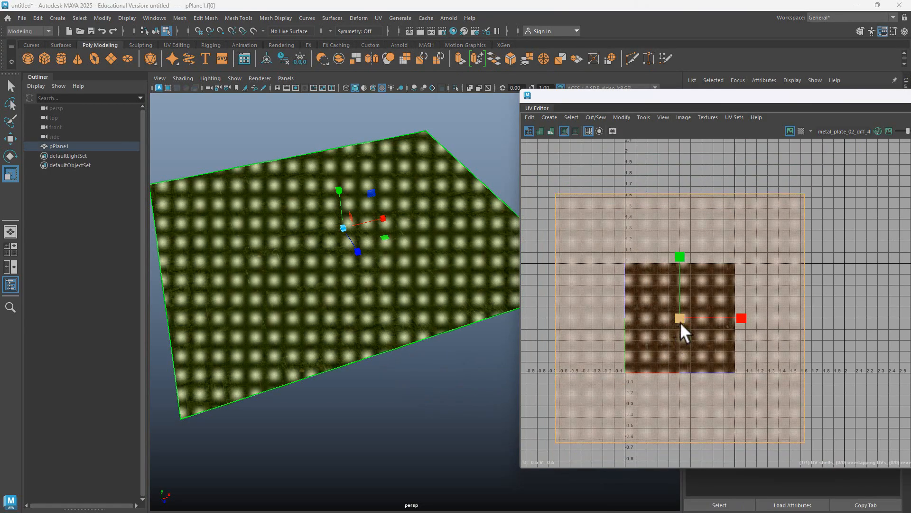
left_click_drag(690, 315, 818, 289)
right_click_drag(345, 292, 375, 231)
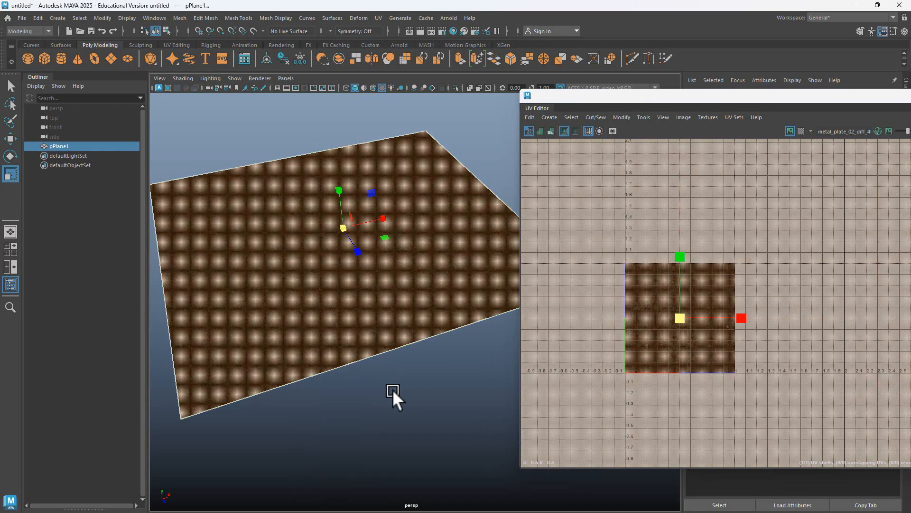
left_click(392, 389)
scroll(327, 358, "up", 5)
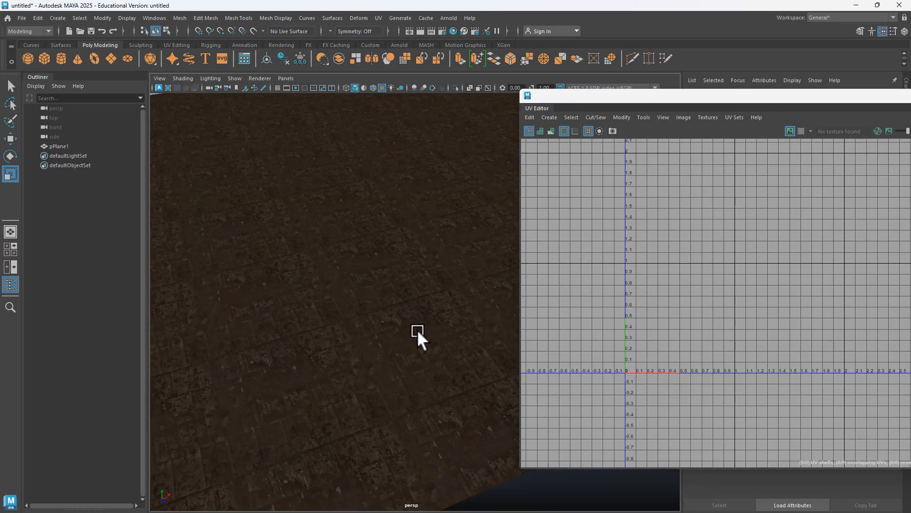
left_click_drag(432, 317, 460, 344, "alt")
scroll(459, 344, "down", 4)
scroll(650, 328, "down", 5)
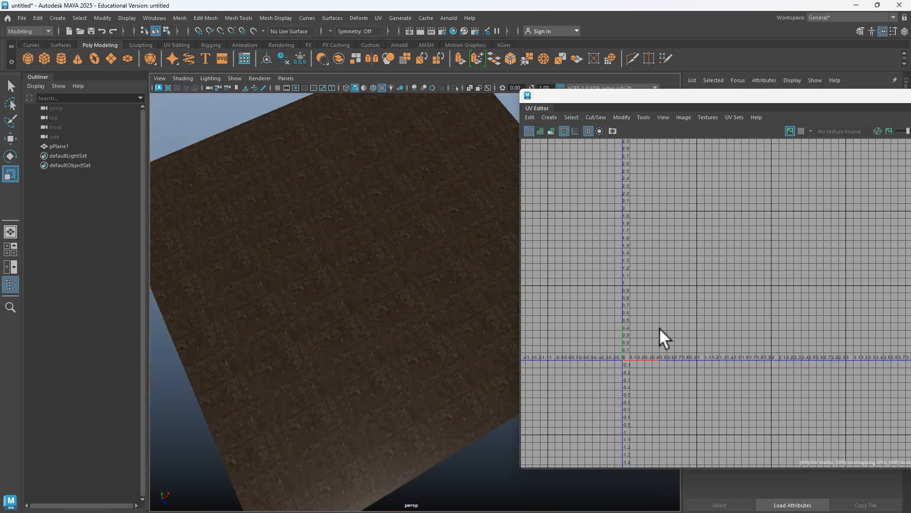
Step: Select the plane and examine the texture image within the 0 to 1 UV space of the UV Editor
left_click(252, 275)
scroll(664, 315, "down", 2)
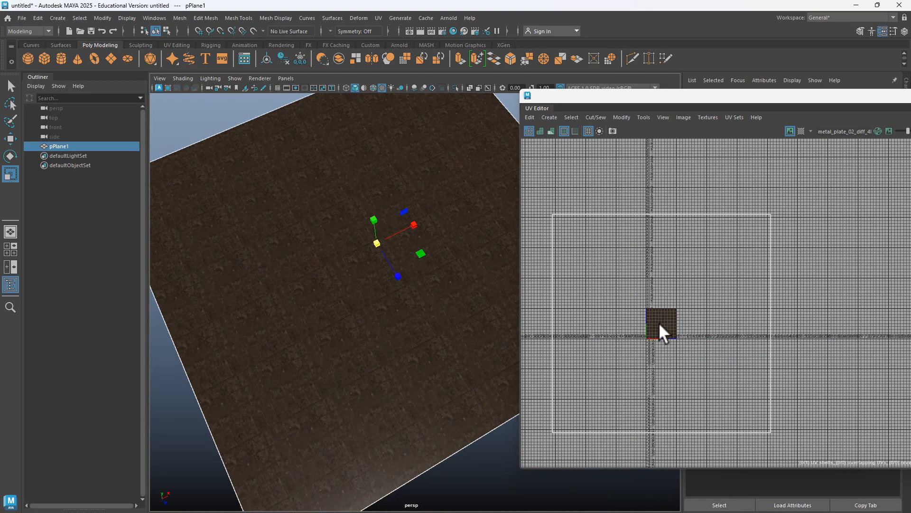
scroll(722, 337, "up", 5)
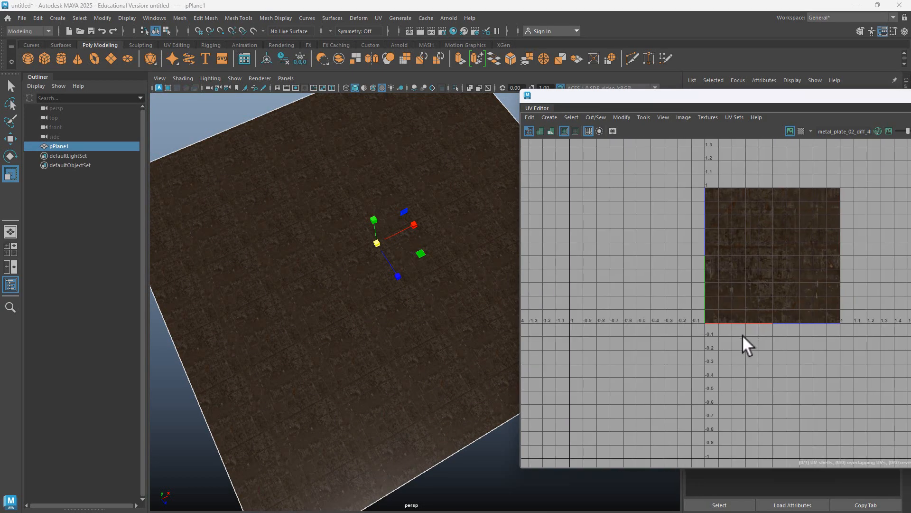
middle_click_drag(742, 335, 709, 303, "alt")
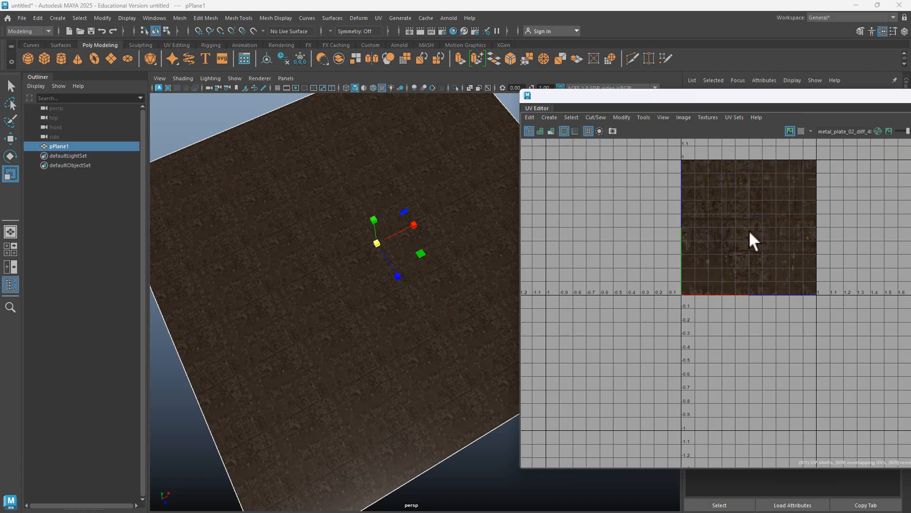
scroll(755, 230, "up", 3)
middle_click_drag(765, 228, 688, 282, "alt")
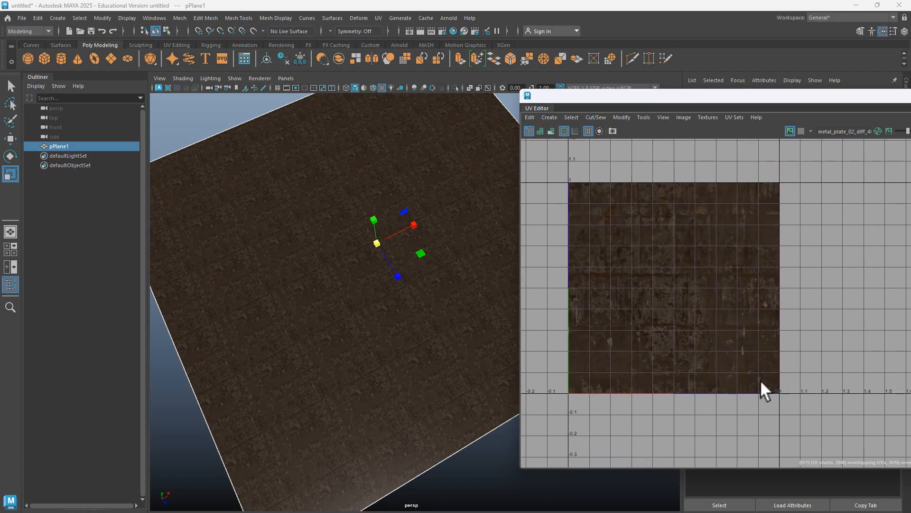
middle_click_drag(627, 373, 719, 283, "alt")
scroll(770, 318, "down", 3)
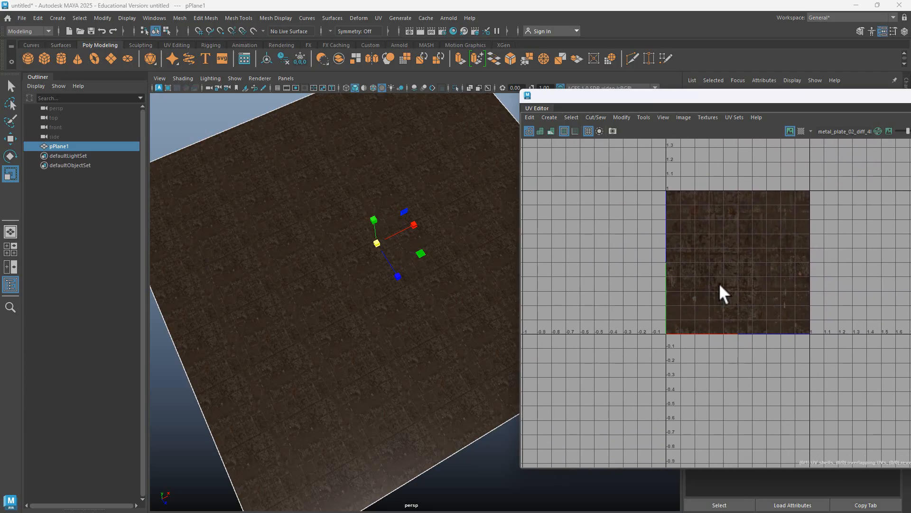
Step: Undo both enlargements of the plane's UV shell
right_click_drag(718, 283, 682, 273)
left_click(709, 293)
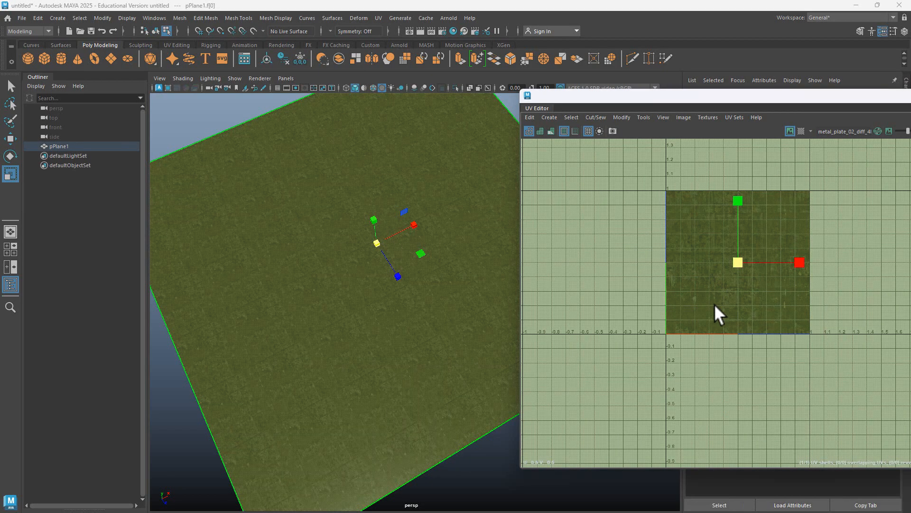
scroll(715, 305, "down", 3)
key("ctrl+z")
key("ctrl+z")
key("ctrl+z")
key("ctrl+z")
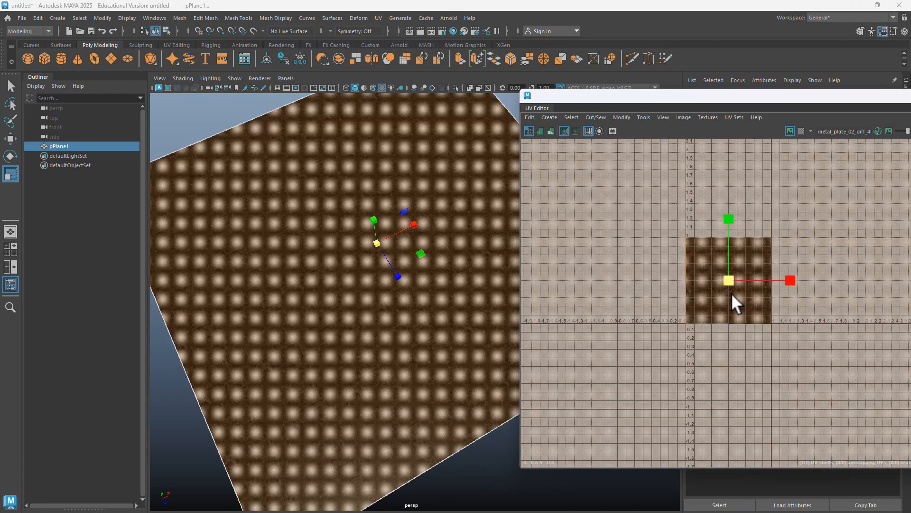
key("ctrl+z")
key("ctrl+z")
key("ctrl+z")
key("ctrl+z")
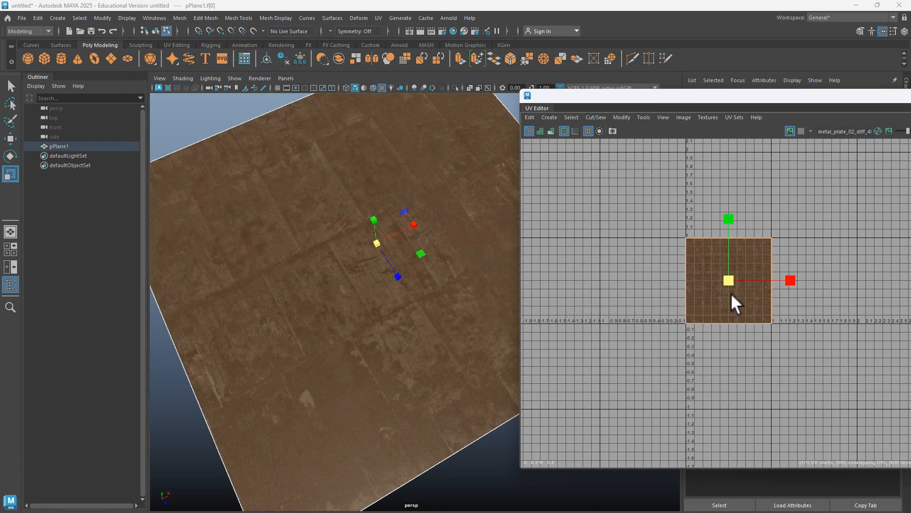
Step: Try moving the plane's UV shell away from the 0 to 1 UV space, and undo the move
left_click(732, 295)
scroll(706, 295, "up", 2)
key("w")
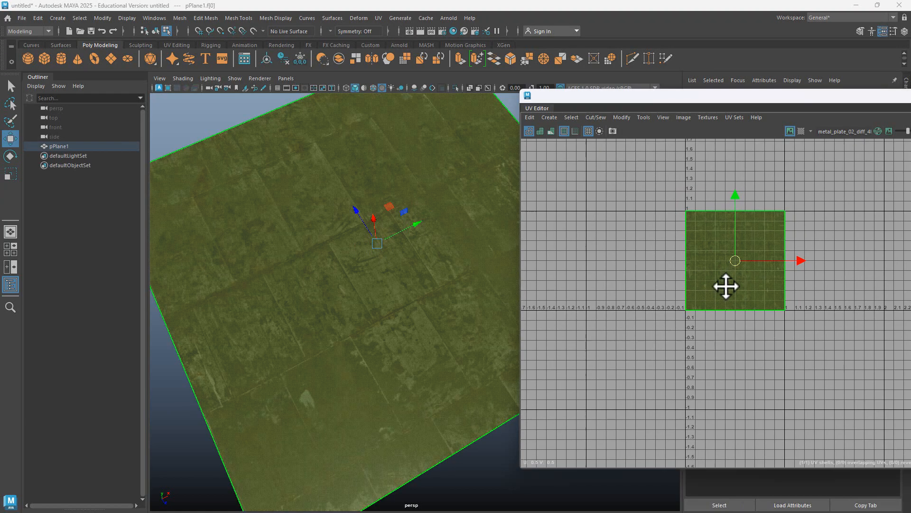
middle_click_drag(727, 286, 726, 283, "alt")
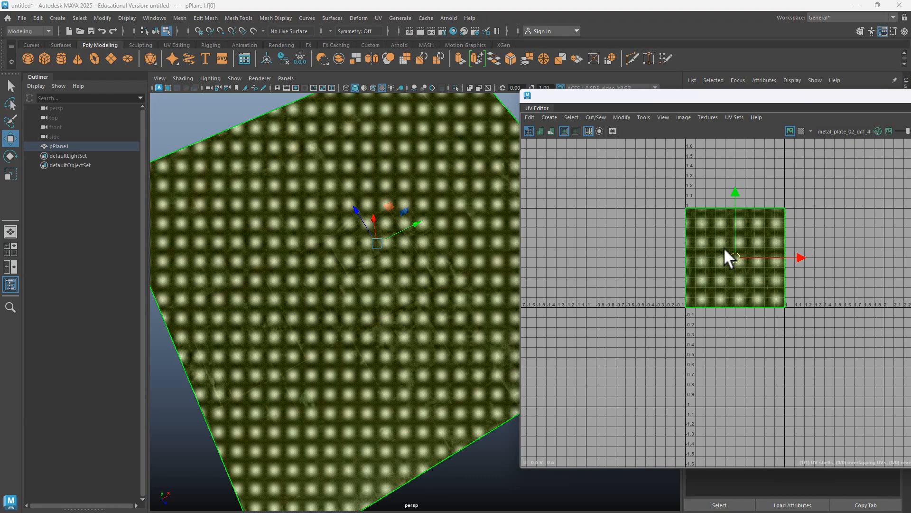
left_click_drag(736, 258, 645, 271)
key("ctrl+z")
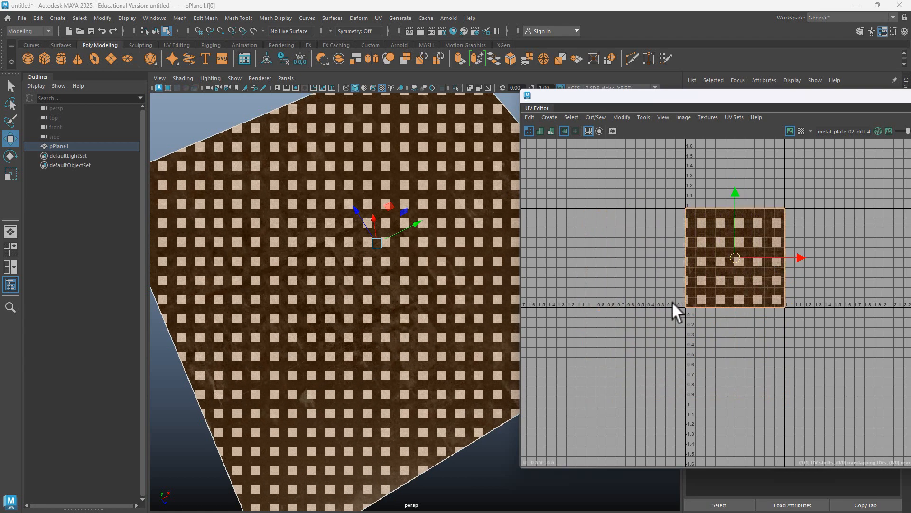
Step: Examine how the UV shell's borders line up with the 0 to 1 UV space
middle_click_drag(724, 330, 665, 330, "alt")
scroll(672, 327, "down", 3)
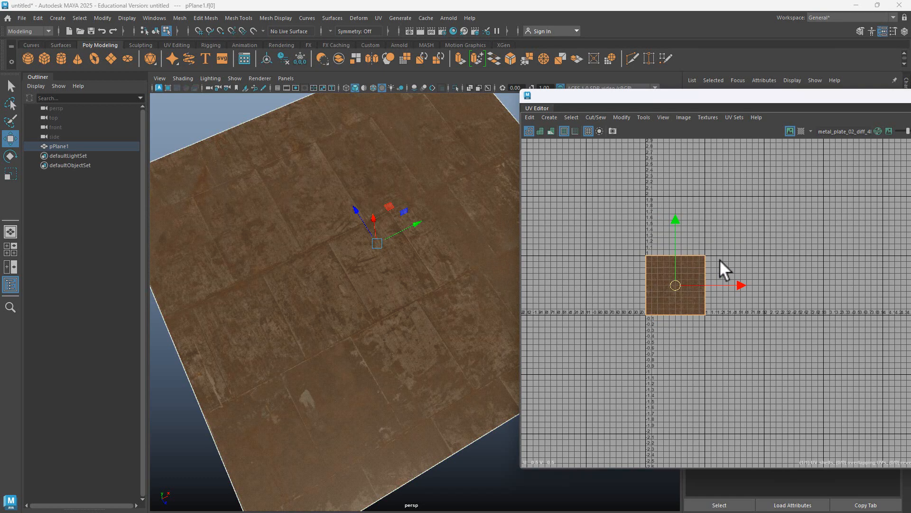
scroll(651, 278, "up", 5)
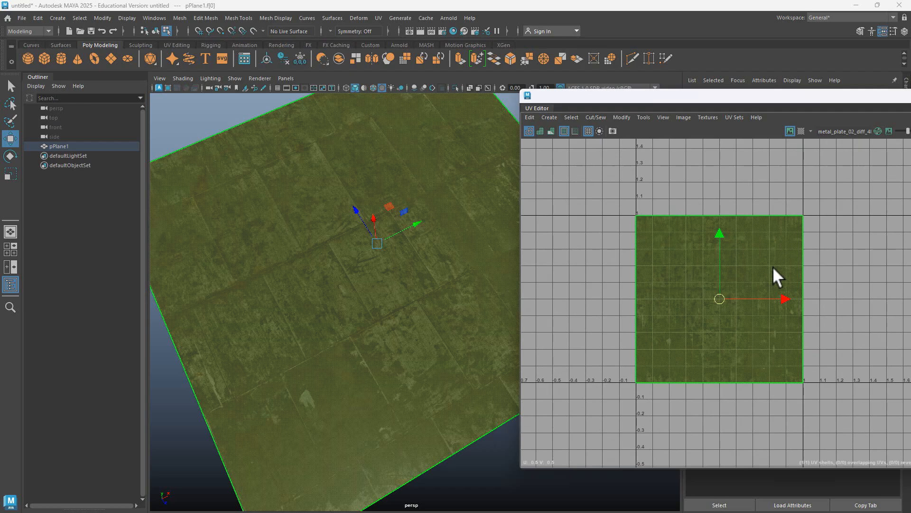
scroll(773, 266, "up", 1)
middle_click_drag(769, 269, 718, 252, "alt")
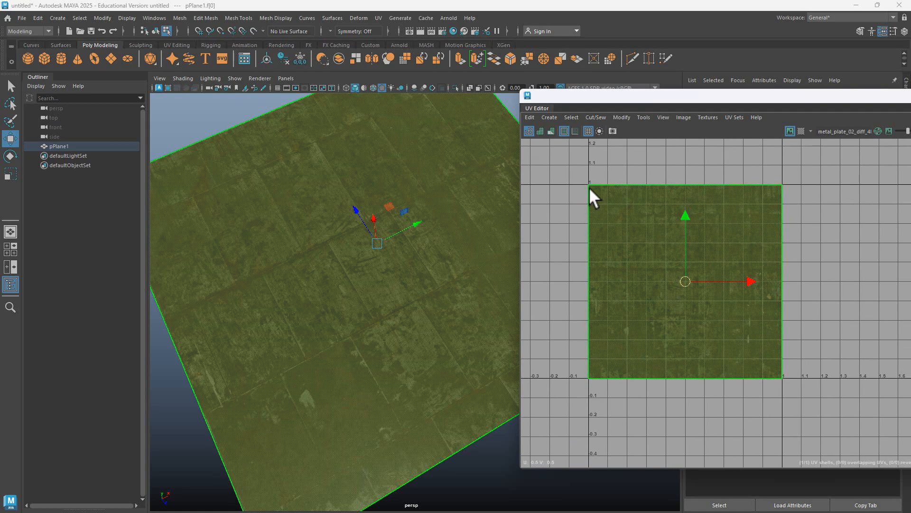
scroll(588, 187, "up", 1)
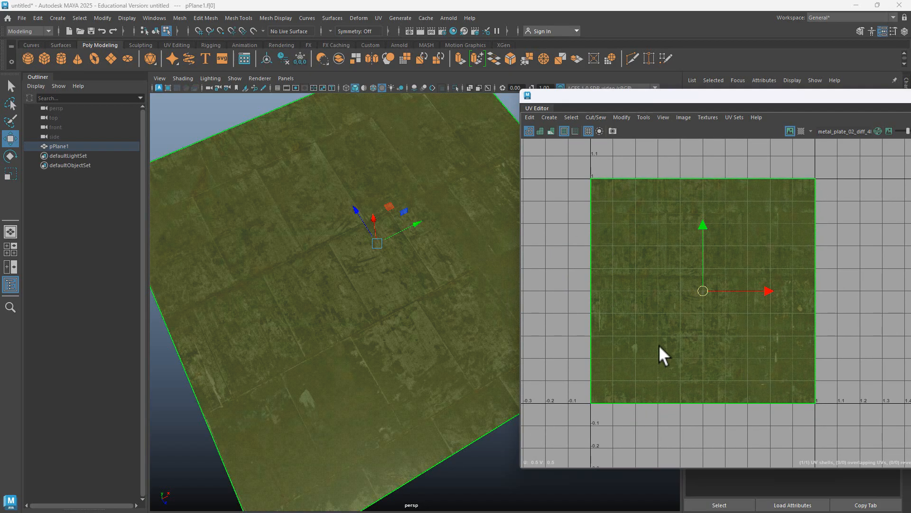
Step: Hide the texture image in the UV Editor and examine the plane's UV shell borders against the 0 to 1 grid
left_click(790, 131)
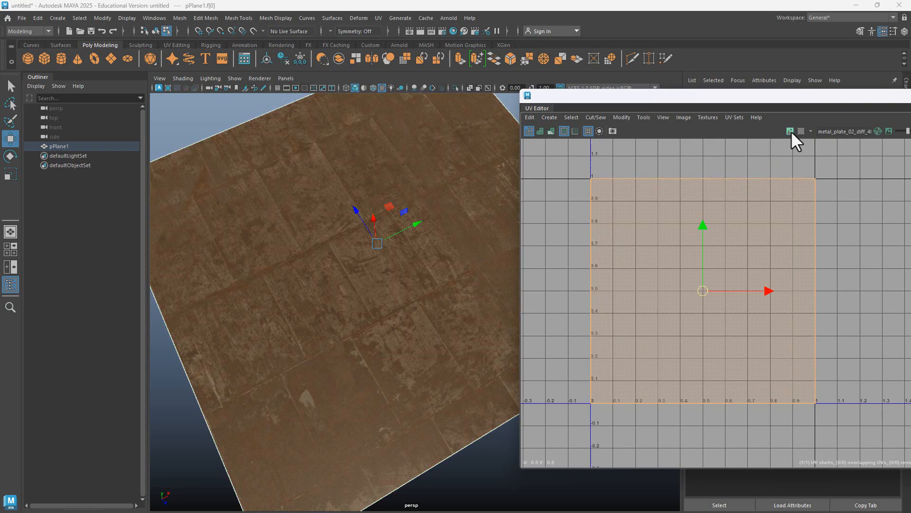
left_click(566, 255)
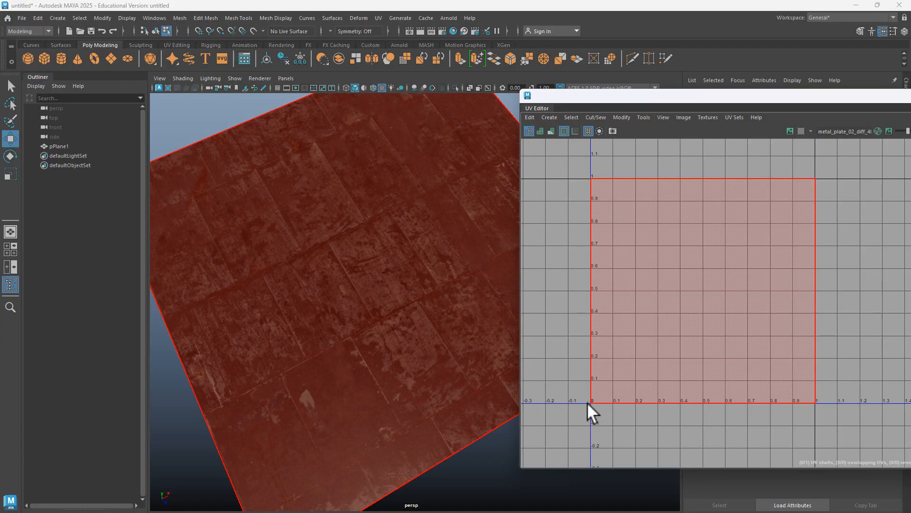
scroll(587, 403, "up", 5)
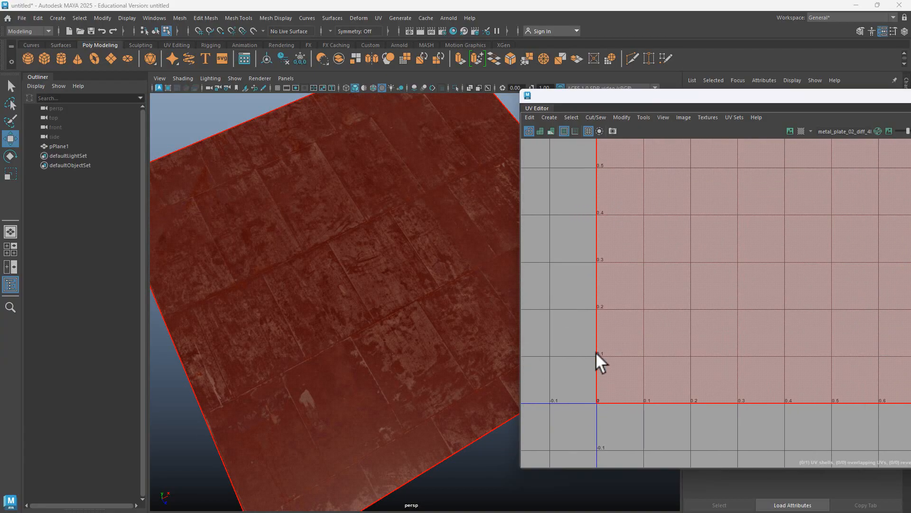
scroll(594, 262, "down", 5)
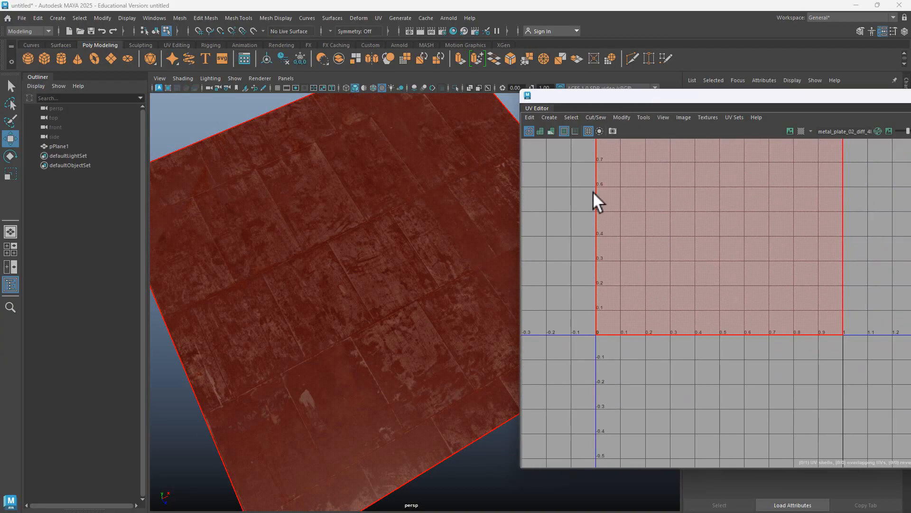
left_click(593, 200)
left_click(593, 275)
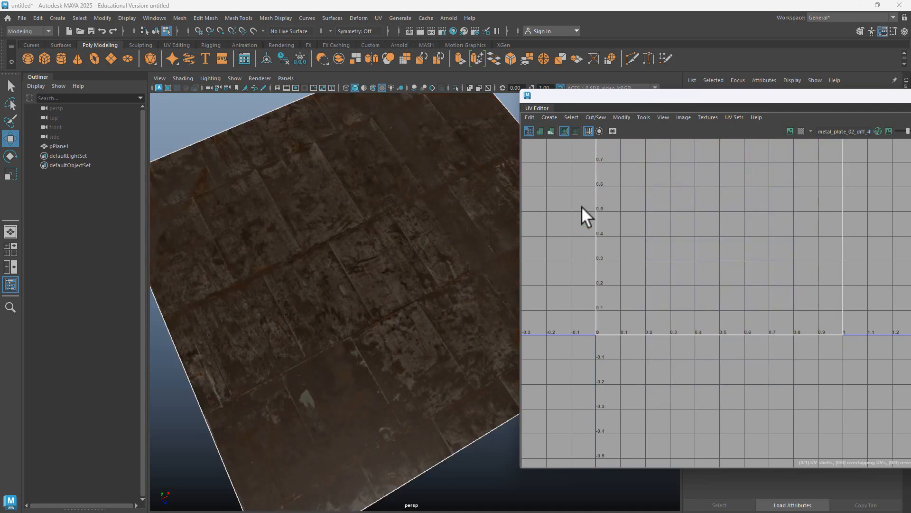
middle_click_drag(583, 217, 543, 177, "alt")
scroll(564, 202, "up", 6)
scroll(579, 242, "down", 6)
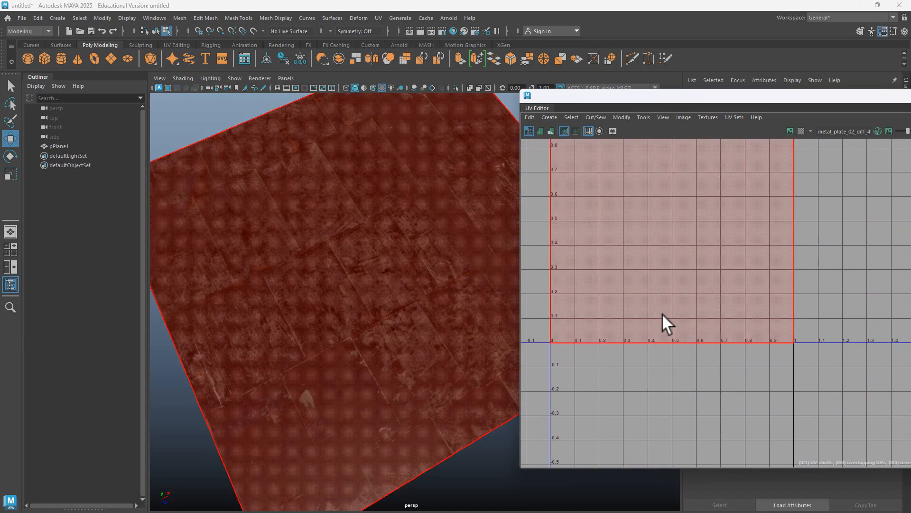
scroll(799, 363, "up", 4)
scroll(761, 332, "down", 5)
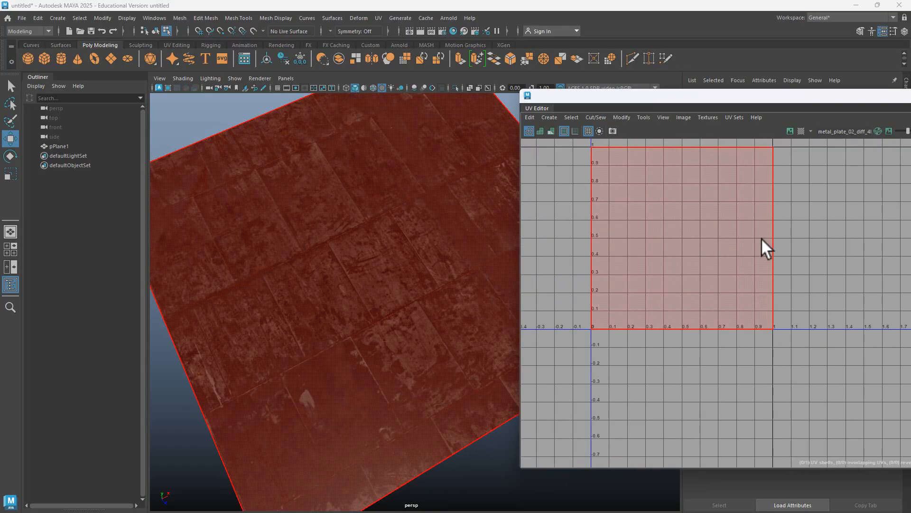
Step: Examine the grid values along the U axis inside and beyond the 0 to 1 UV space
middle_click_drag(796, 230, 825, 275, "alt")
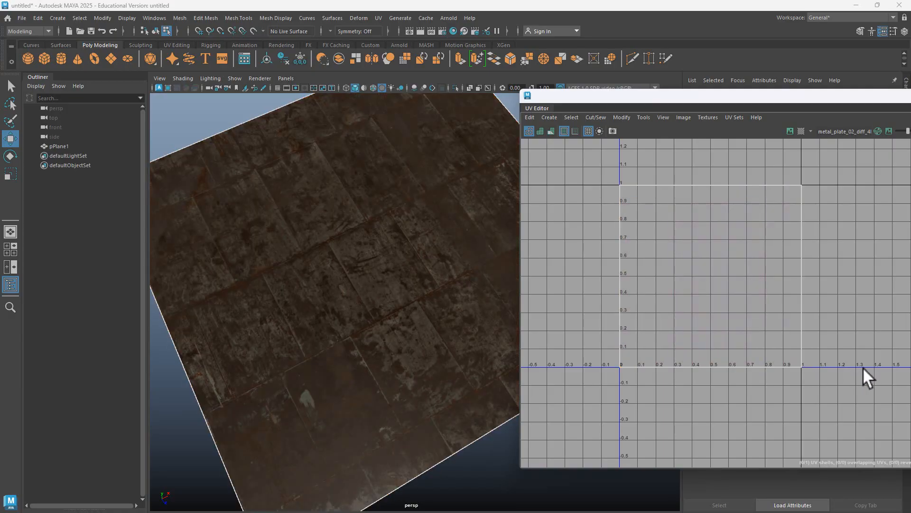
middle_click_drag(860, 360, 785, 358, "alt")
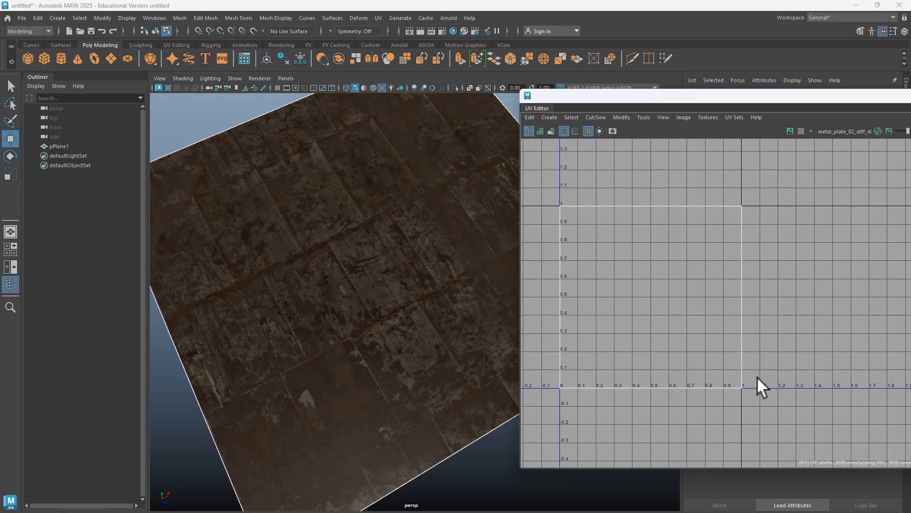
scroll(757, 377, "up", 2)
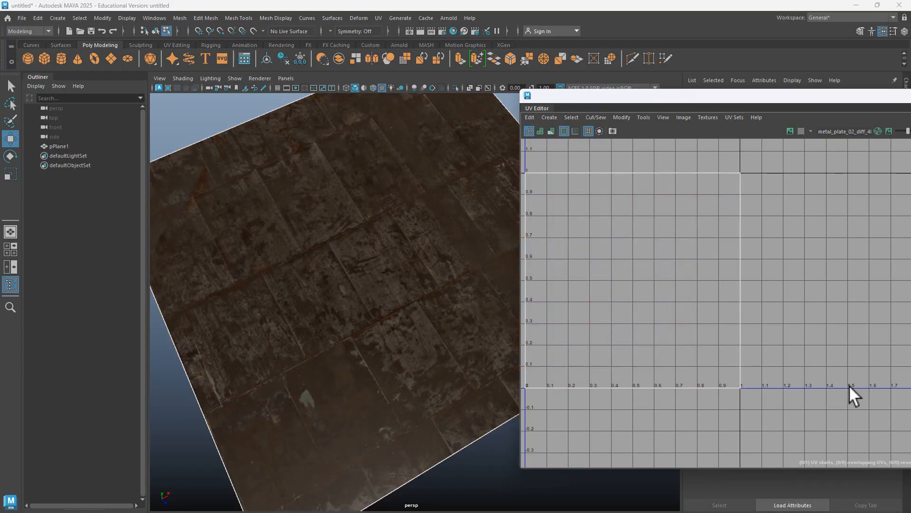
middle_click_drag(864, 386, 805, 384, "alt")
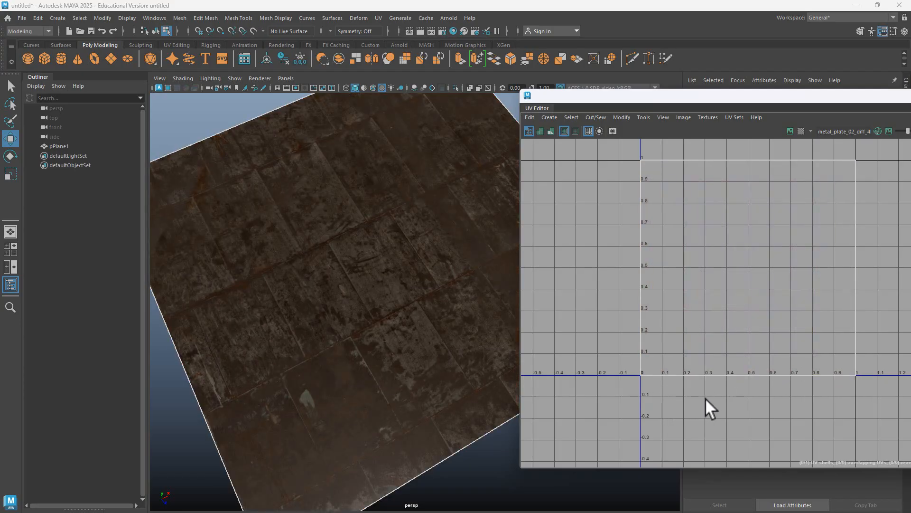
middle_click_drag(705, 398, 645, 421, "alt")
scroll(679, 363, "down", 5)
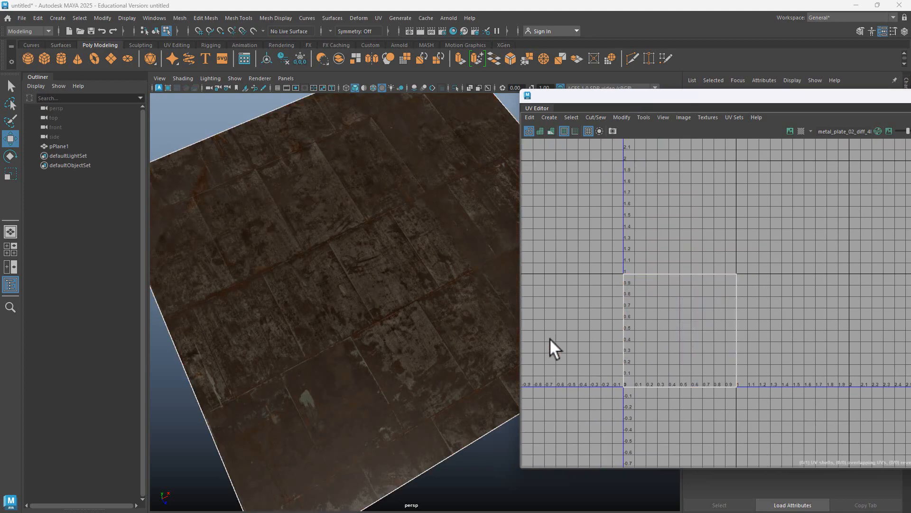
Step: Move the shell's two vertices at U 1 out to about U 1.1 and show the texture image again
right_click(680, 314)
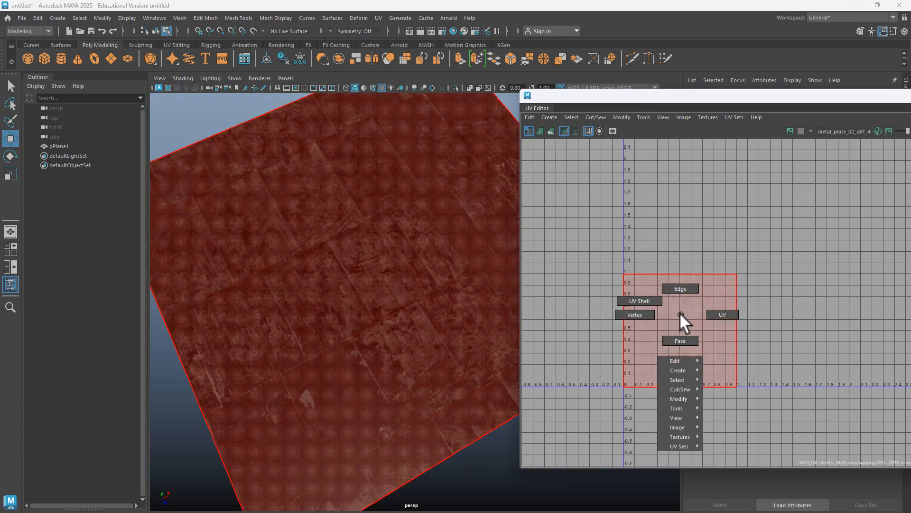
left_click(637, 313)
left_click_drag(751, 380, 752, 382)
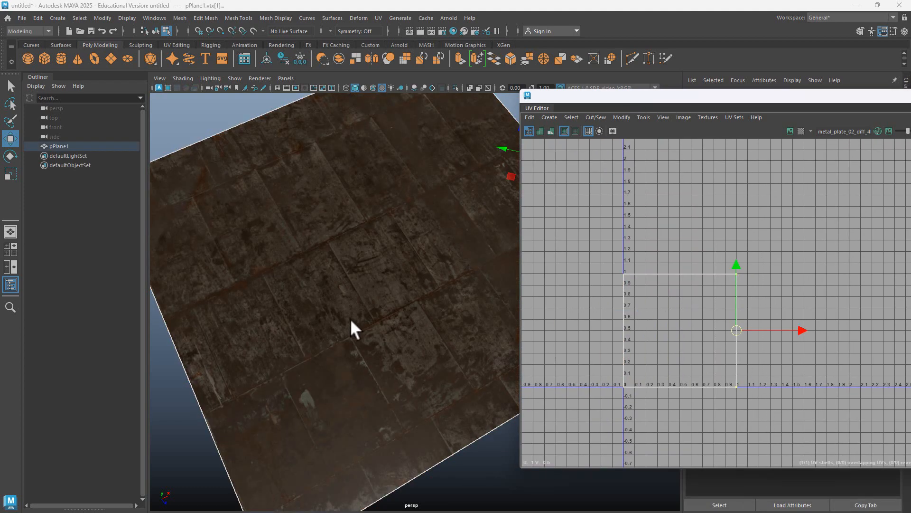
scroll(350, 318, "down", 5)
left_click_drag(369, 301, 534, 307, "alt")
left_click_drag(802, 329, 812, 329)
left_click(790, 131)
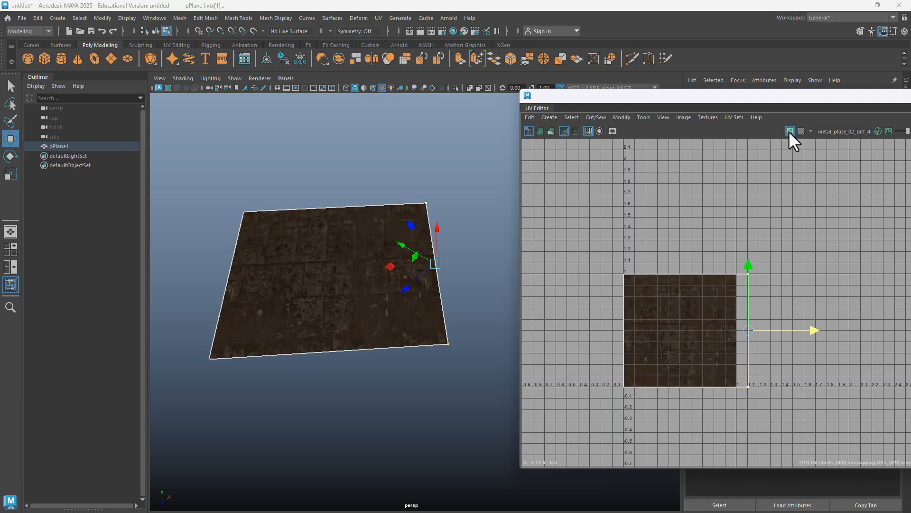
Step: Try stretching the shell's two outer vertices to about U 1.5 and to other widths, and undo the moves
scroll(780, 354, "up", 2)
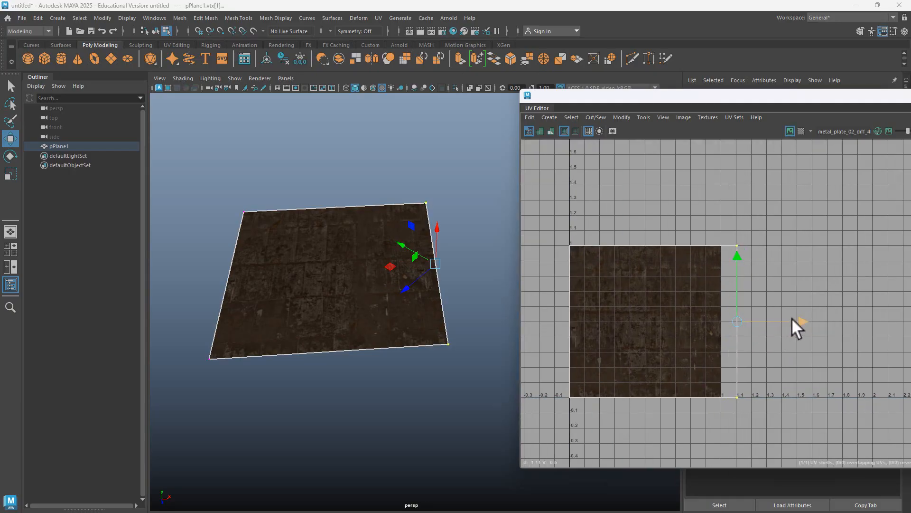
left_click_drag(801, 320, 861, 322)
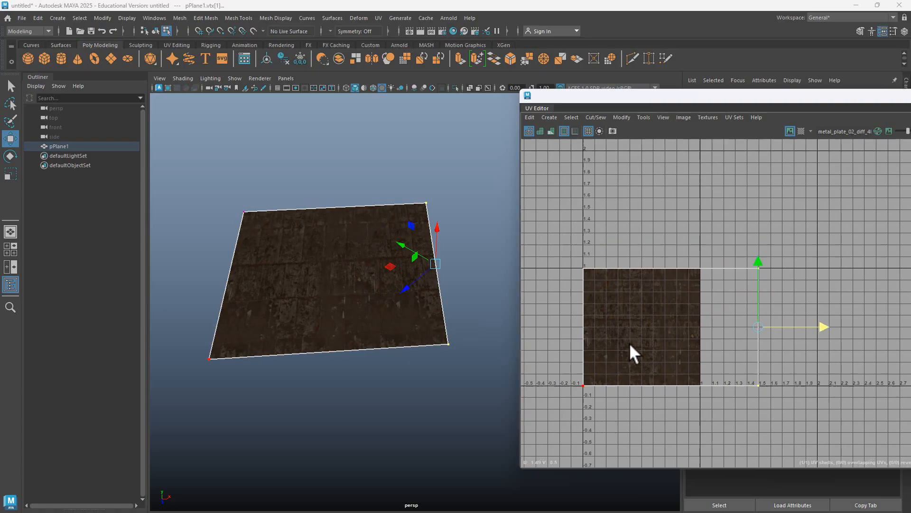
scroll(639, 346, "down", 1)
middle_click_drag(814, 345, 720, 341)
middle_click_drag(776, 321, 844, 339)
key("ctrl+z")
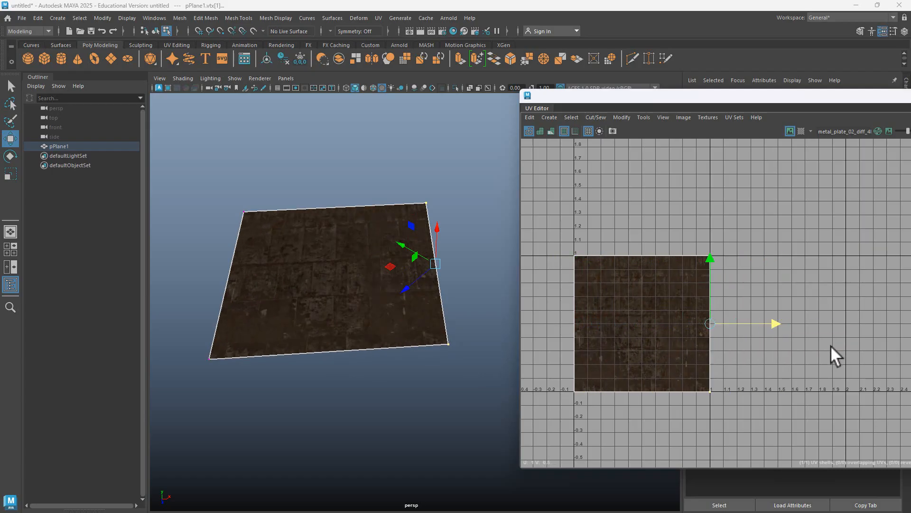
Step: Select the plane's UV shell, try scaling it uniformly from its center, and undo the scaling
middle_click_drag(629, 346, 653, 347, "alt")
right_click_drag(666, 314, 621, 303)
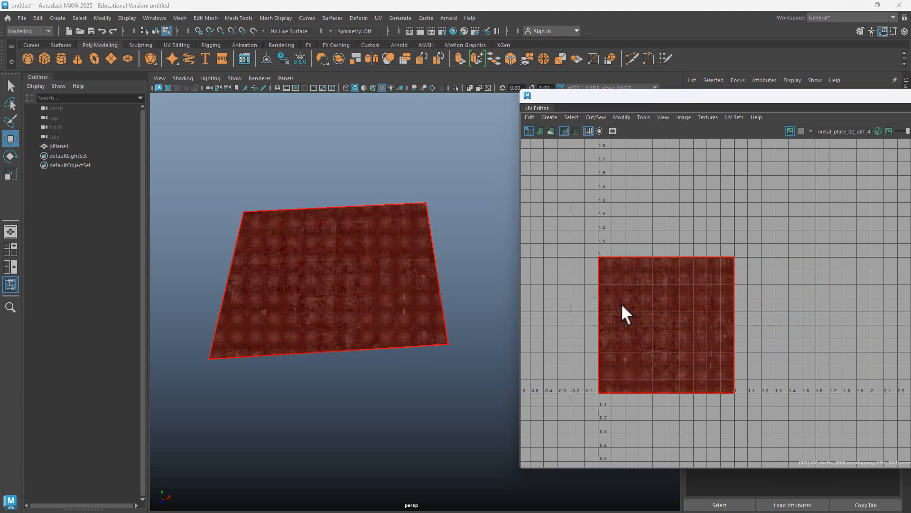
left_click(656, 330)
key("r")
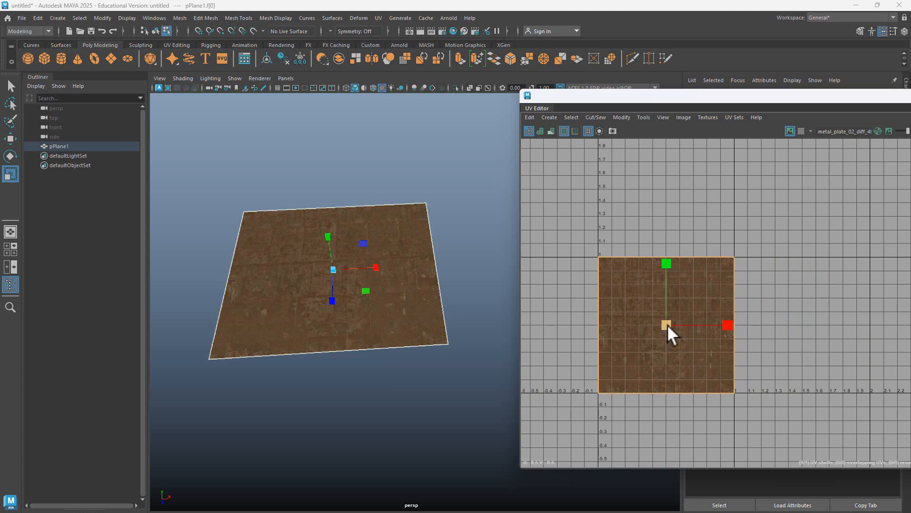
left_click_drag(675, 324, 682, 323)
key("ctrl+z")
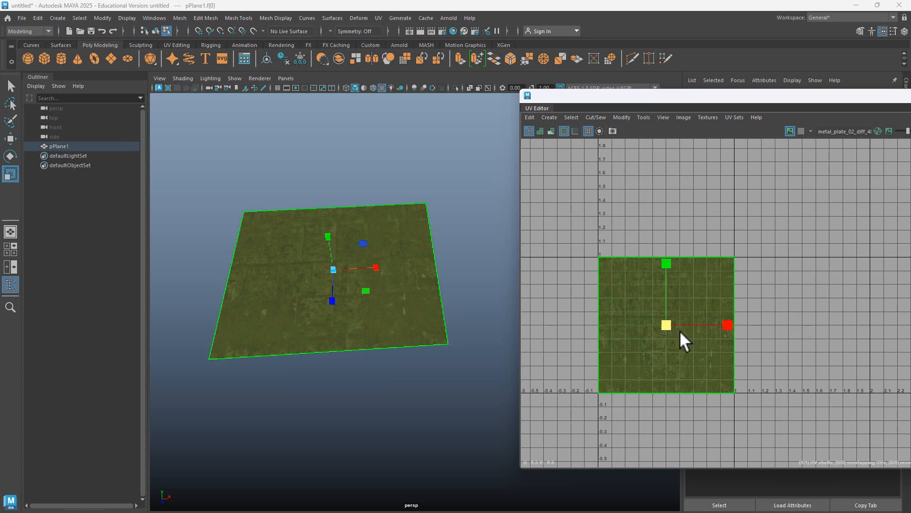
Step: Snap the shell's scale pivot to its corner at the UV origin and enlarge the shell from there across several tiles
key("d")
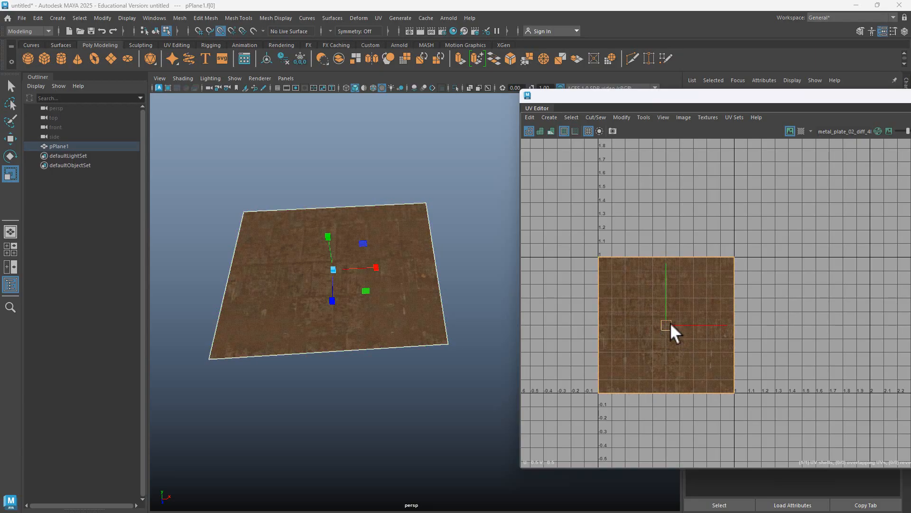
left_click_drag(665, 326, 810, 346)
key("x")
scroll(773, 338, "down", 4)
middle_click_drag(764, 298, 667, 365, "alt")
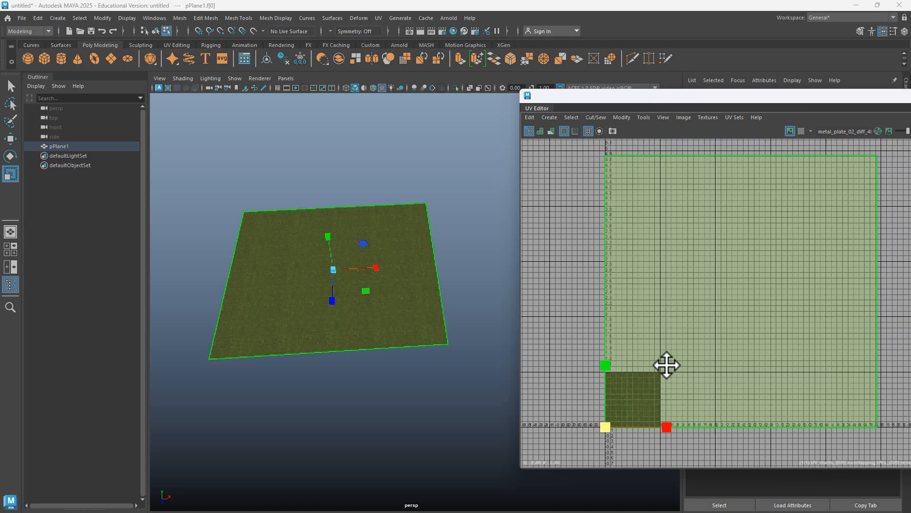
scroll(660, 368, "down", 2)
left_click_drag(615, 409, 630, 389)
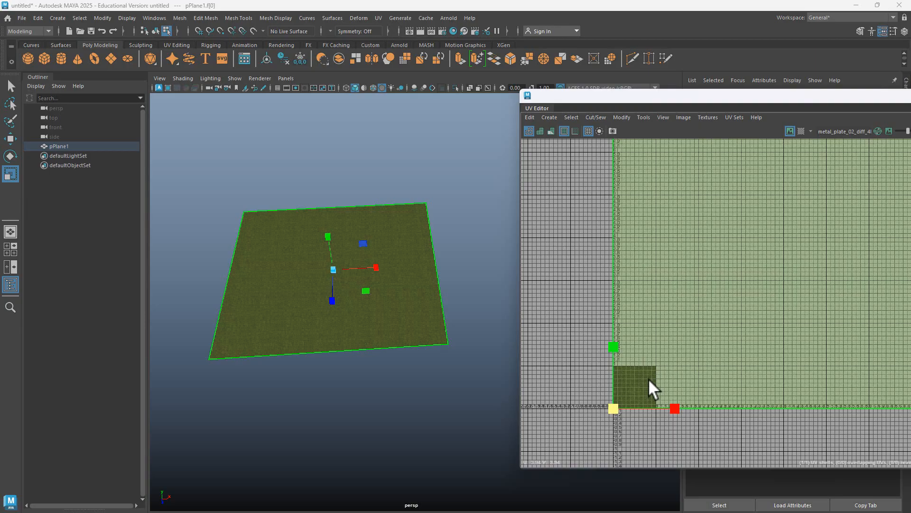
Step: Undo the enlargements made from the corner pivot so the UV shell fills only the 0 to 1 space
key("ctrl+z")
key("ctrl+z")
scroll(617, 386, "up", 5)
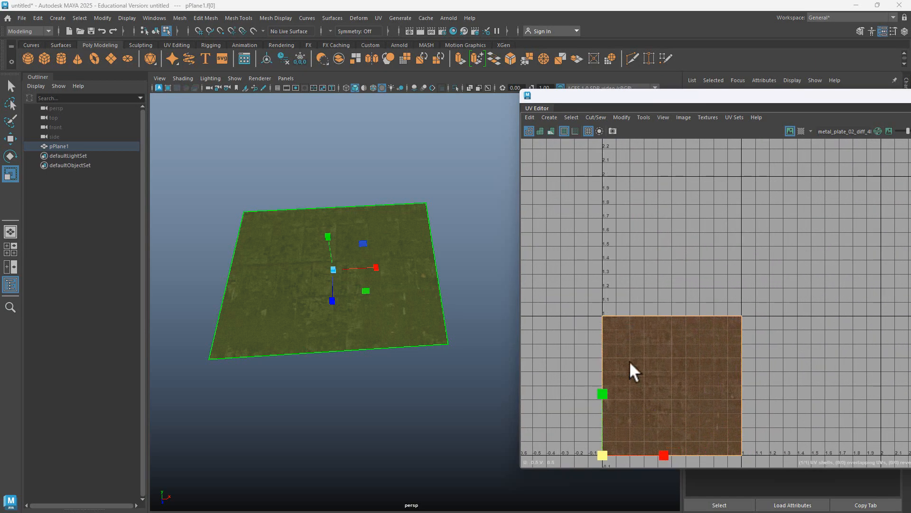
middle_click_drag(630, 361, 688, 266, "alt")
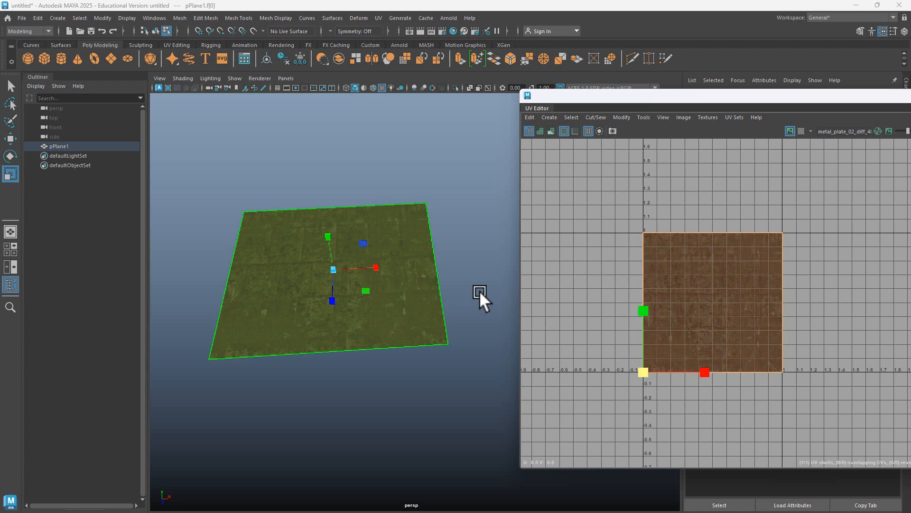
Step: Close the UV Editor to clear the view of the textured plane
left_click_drag(779, 97, 318, 252)
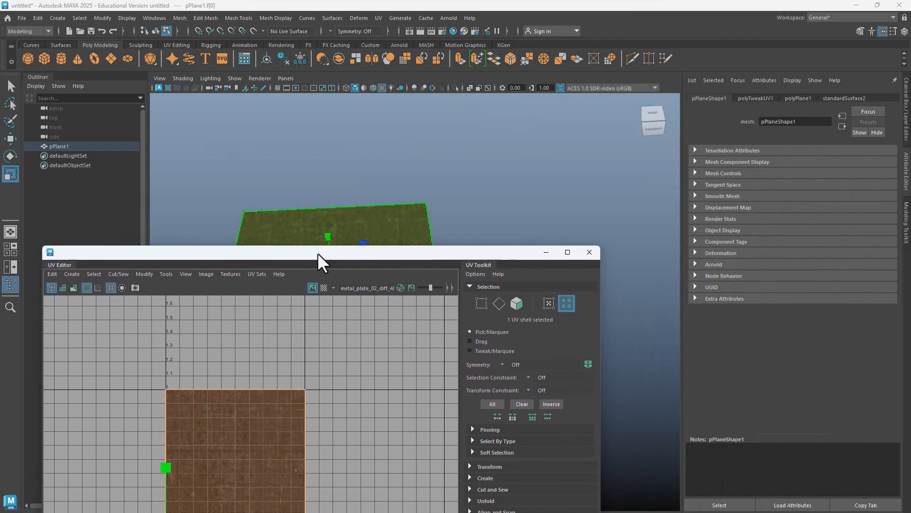
left_click(589, 252)
scroll(555, 270, "up", 5)
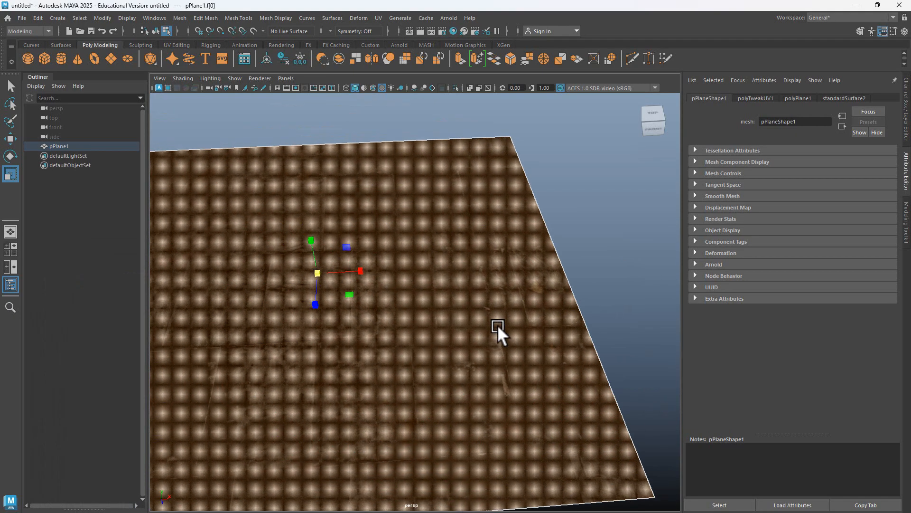
Step: Return the plane to object mode and delete its construction history
right_click_drag(465, 263, 507, 232)
scroll(507, 231, "down", 5)
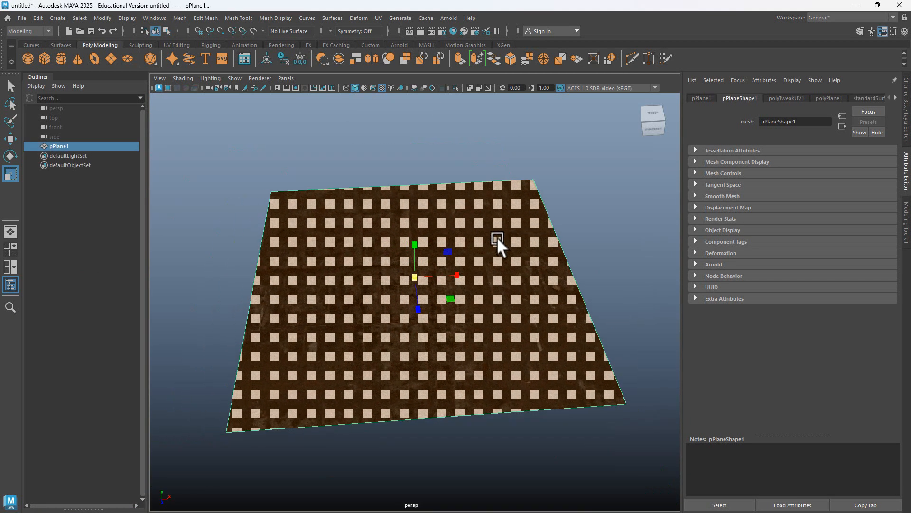
left_click_drag(475, 296, 533, 270, "alt")
key("alt+shift+d")
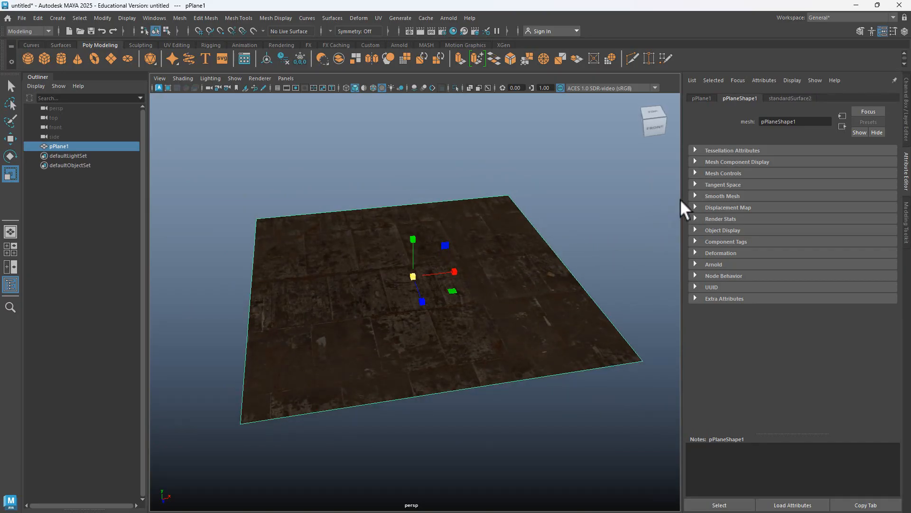
Step: Open the file texture connected to the base color of standardSurface2 and inspect its image name
left_click(788, 98)
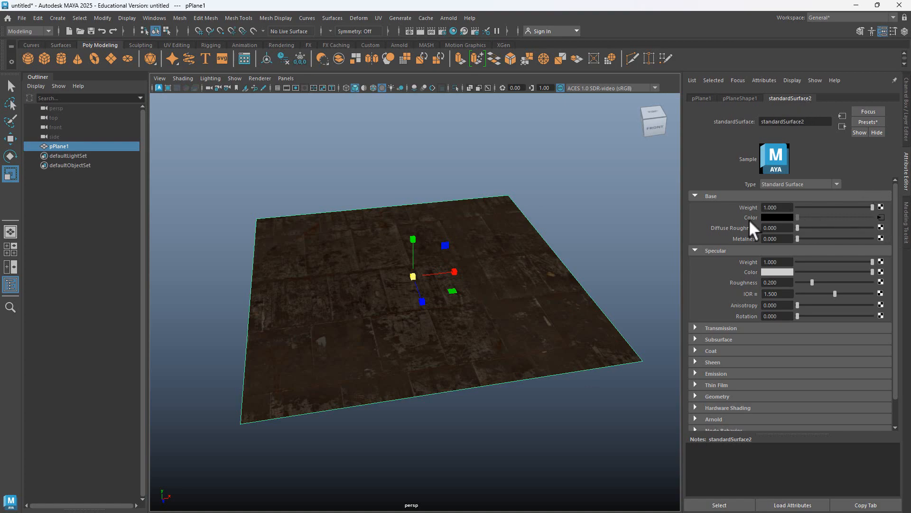
left_click(879, 218)
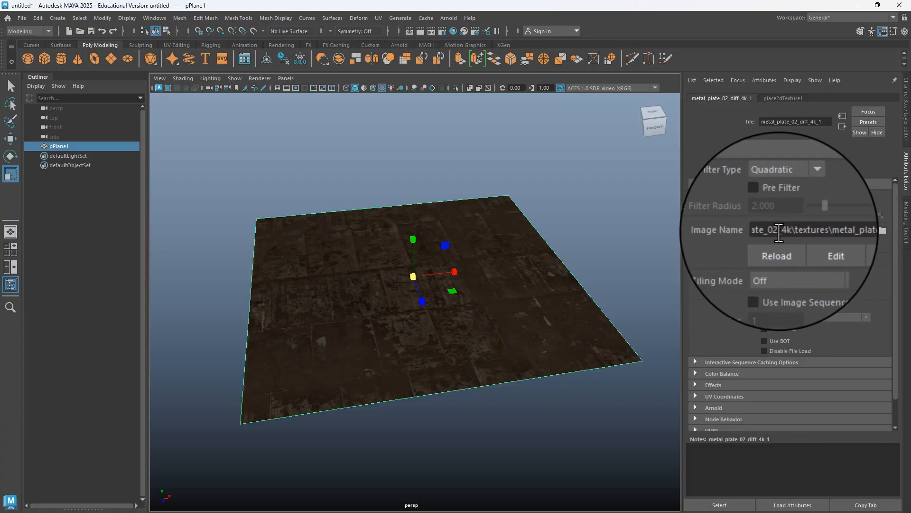
left_click_drag(771, 231, 894, 230)
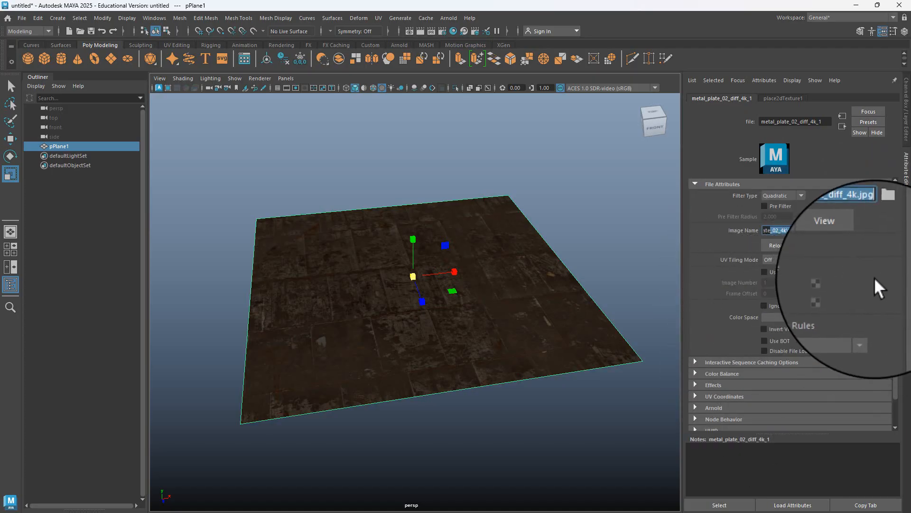
Step: Open the place2dTexture1 attributes, set the U Coverage to 0.5 and halve the V Coverage so the texture covers a quarter of the plane
left_click(784, 97)
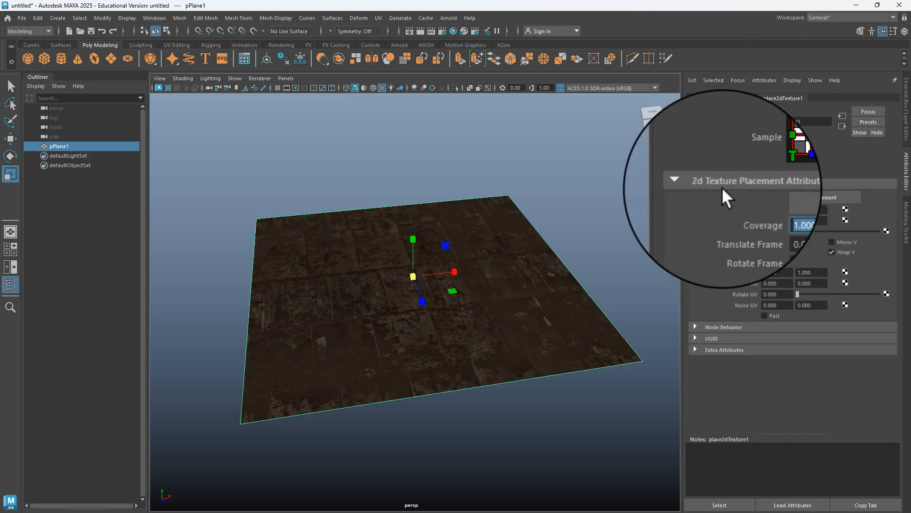
type("0.5")
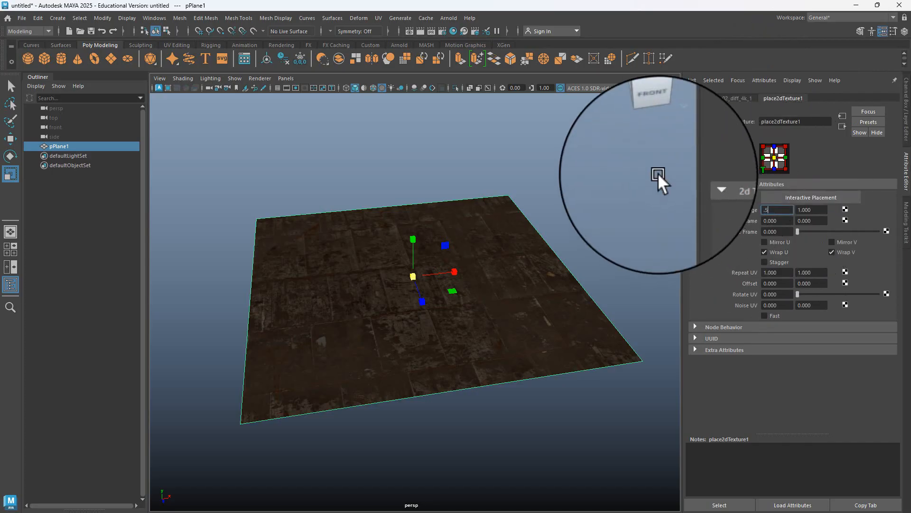
key("Return")
mouse_move(359, 349)
left_mouse_down("alt")
mouse_move(352, 381)
mouse_move(356, 363)
left_mouse_up("alt")
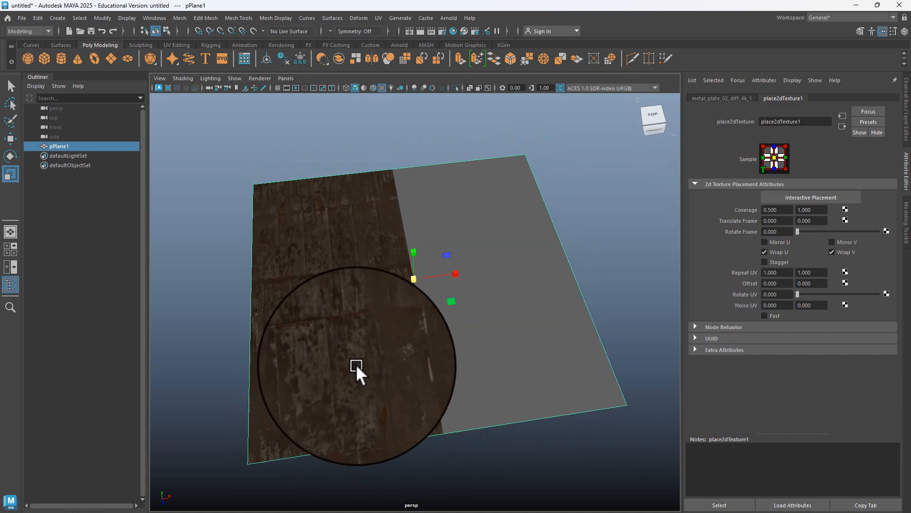
double_click(811, 212)
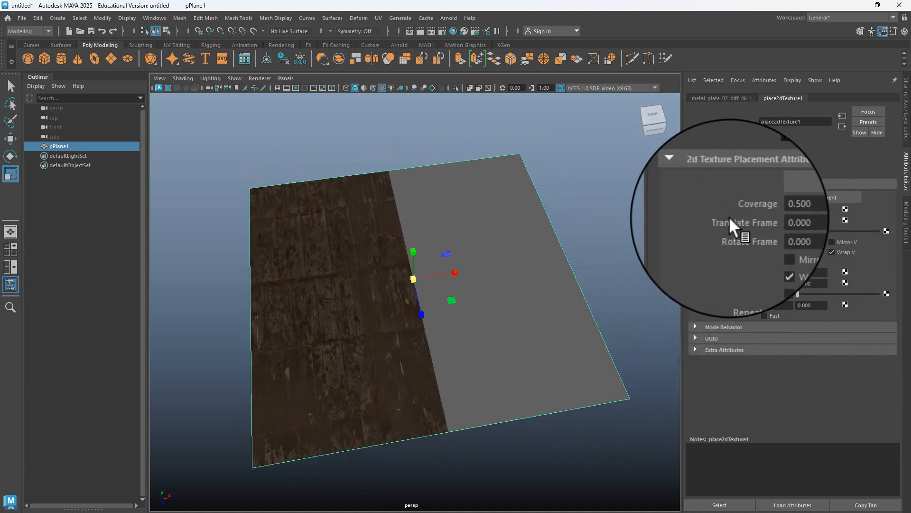
key("Return")
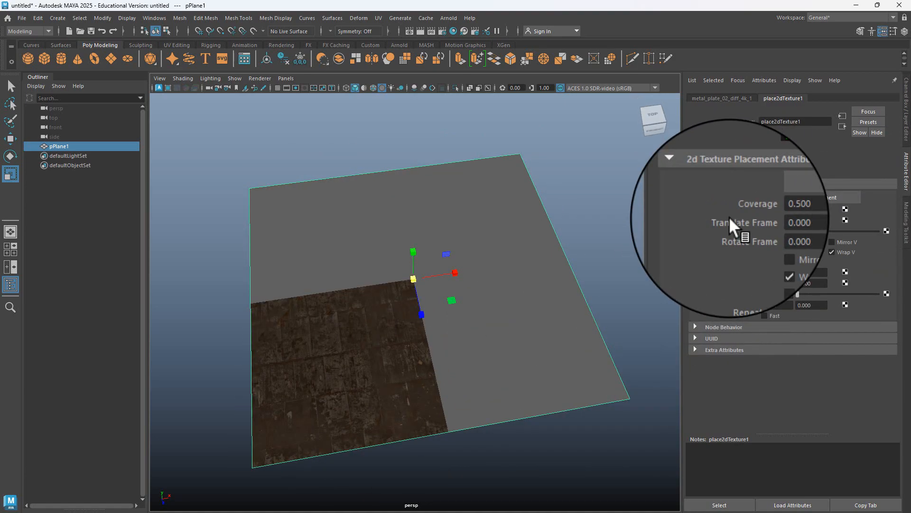
Step: Undo both Coverage changes so the texture fills the whole plane
left_click_drag(545, 262, 467, 281, "alt")
key("ctrl+z")
key("ctrl+z")
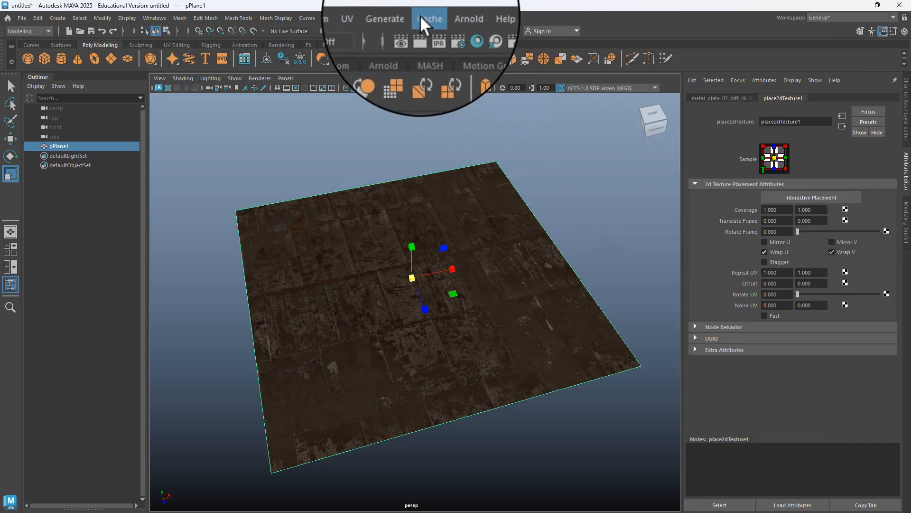
Step: Open the UV Editor, move its window clear of the plane and frame the 0 to 1 space
left_click(381, 18)
left_click(403, 38)
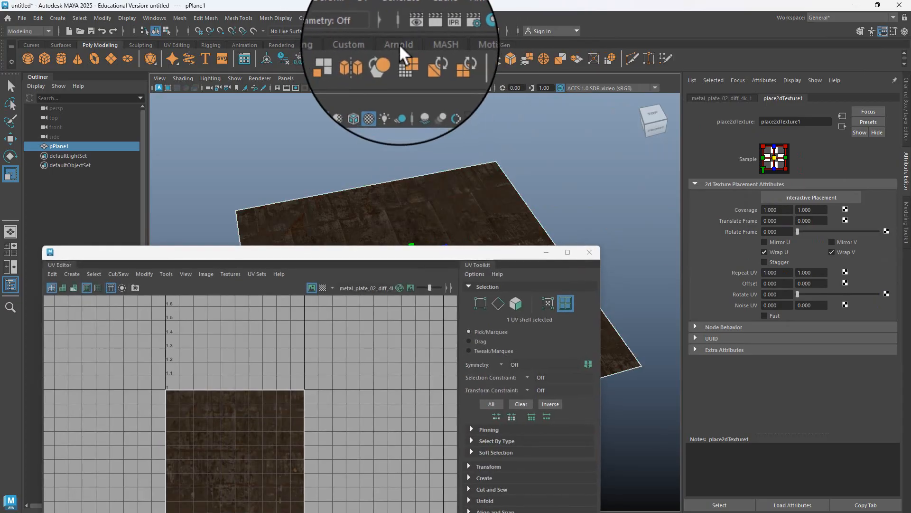
left_click_drag(406, 254, 361, 184)
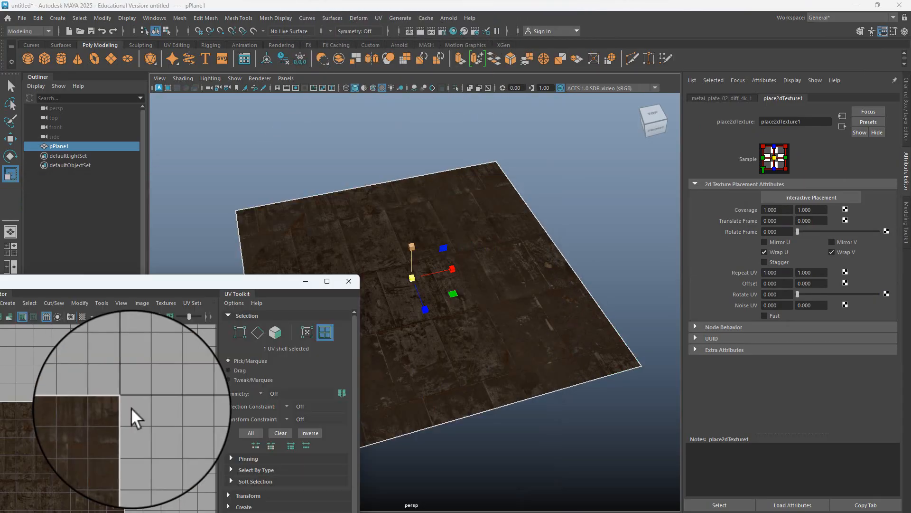
middle_click_drag(119, 409, 188, 328, "alt")
Step: Set the Coverage of place2dTexture1 to 0.5 in U and reduce it to about 0.53 in V
left_click(783, 212)
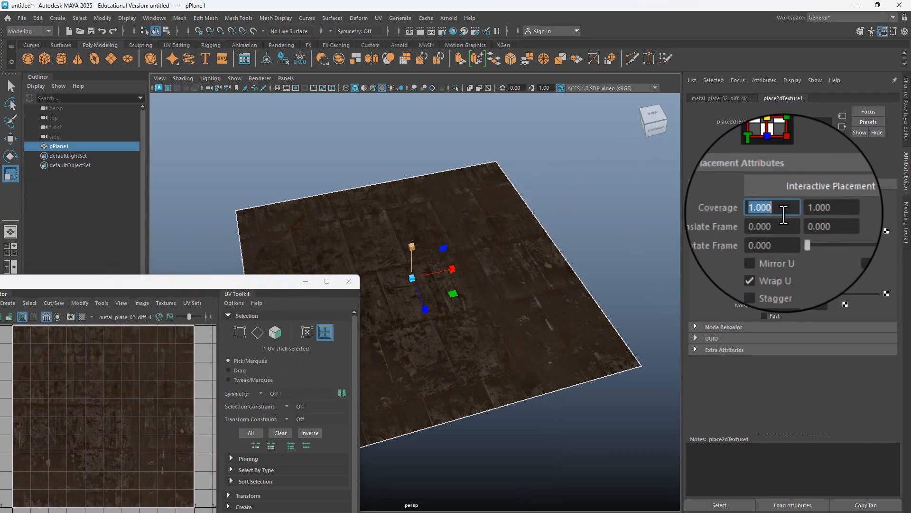
key("Return")
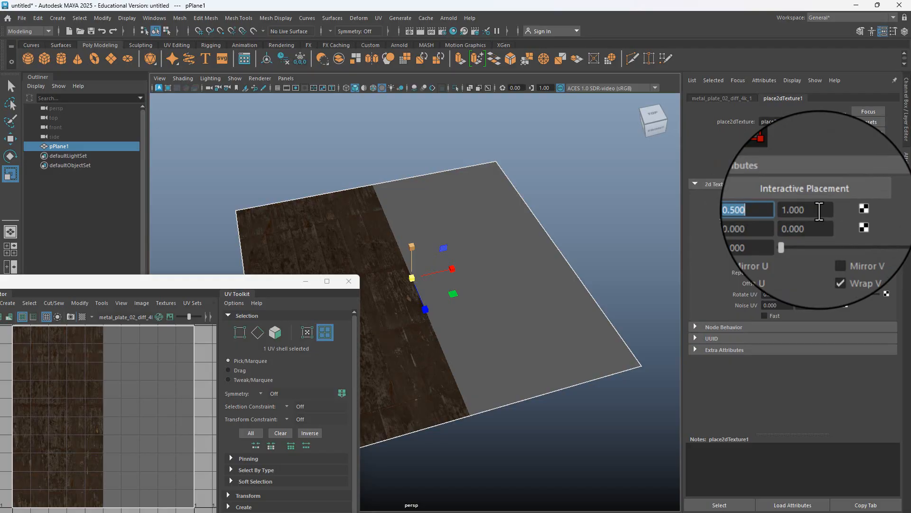
left_click_drag(819, 210, 791, 217, "ctrl")
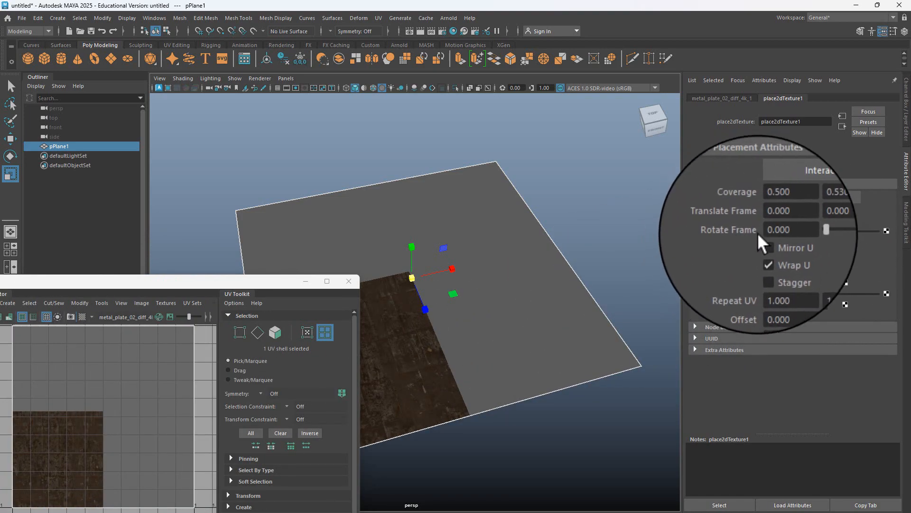
left_click_drag(795, 234, 794, 259)
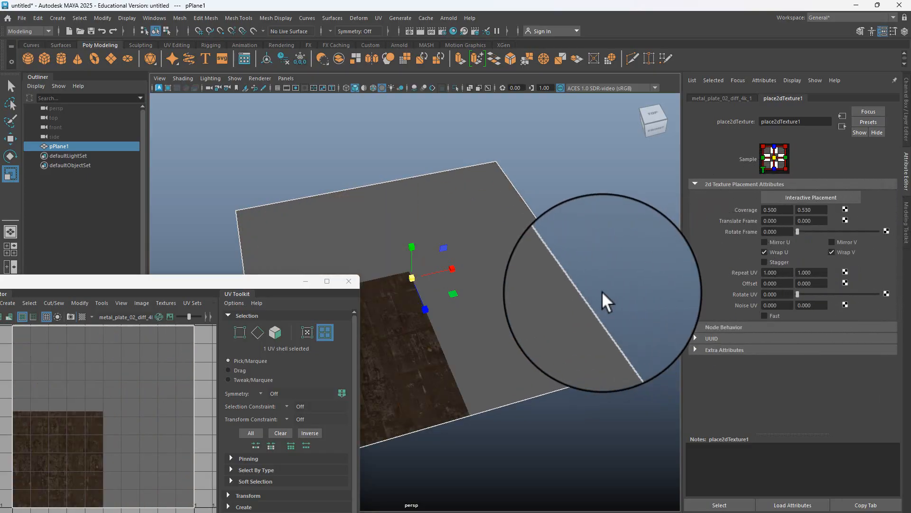
Step: Undo the U and V Coverage edits made with the UV Editor open
middle_click_drag(484, 243, 516, 243, "alt")
key("ctrl+z")
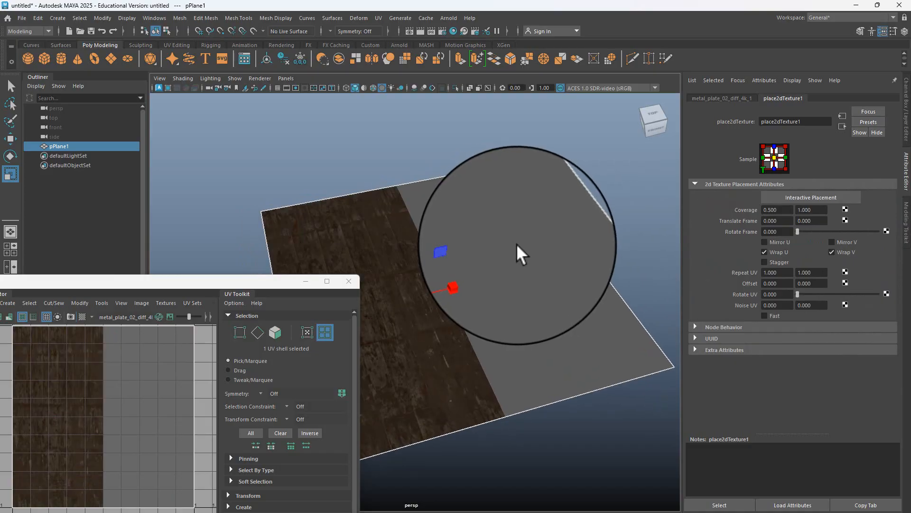
key("ctrl+z")
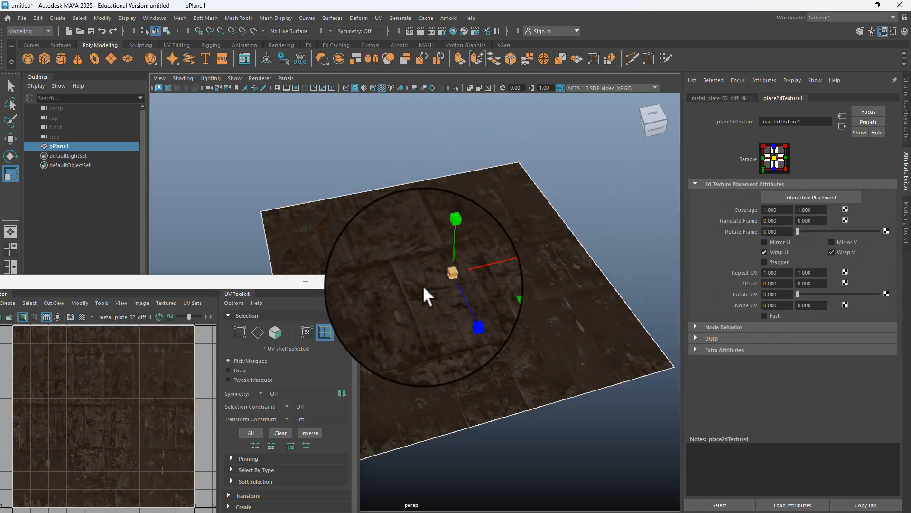
Step: Set the U value of Repeat UV to 10 and inspect the stretched tiling on the plane
left_click(773, 271)
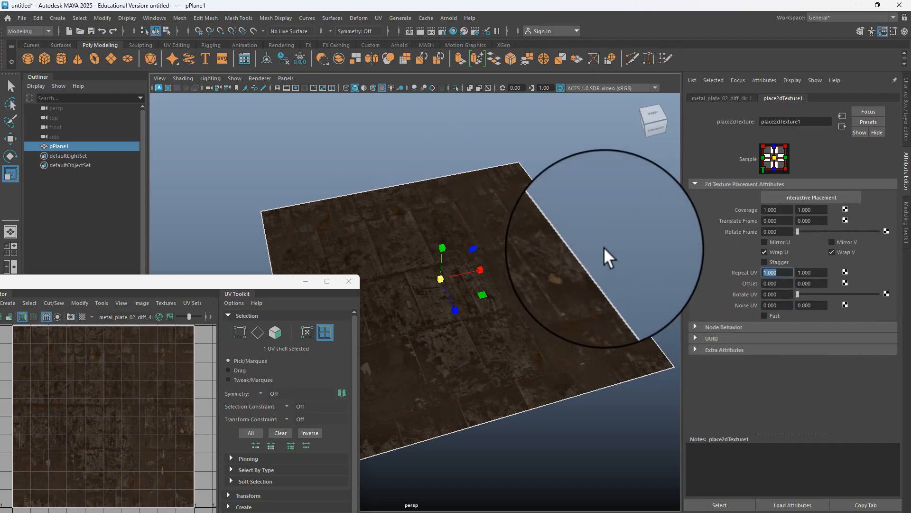
key("Return")
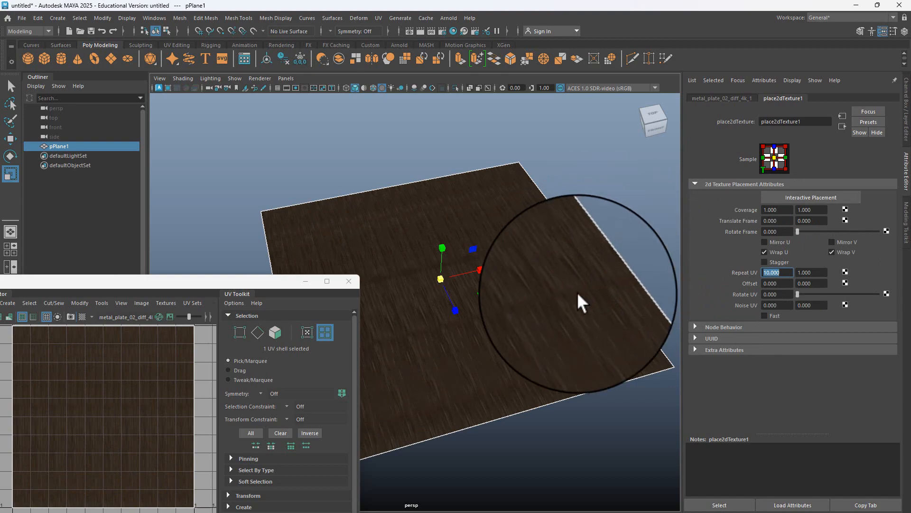
scroll(503, 354, "up", 6)
scroll(477, 321, "down", 5)
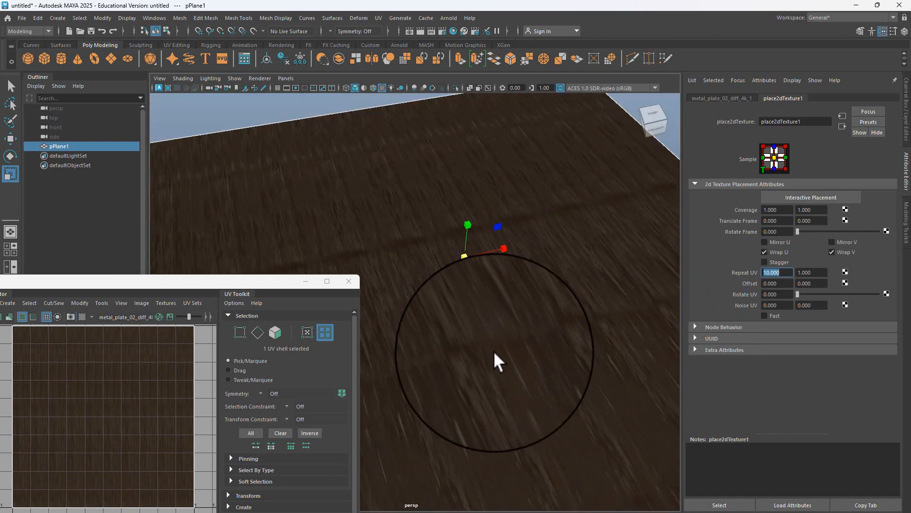
scroll(520, 346, "down", 5)
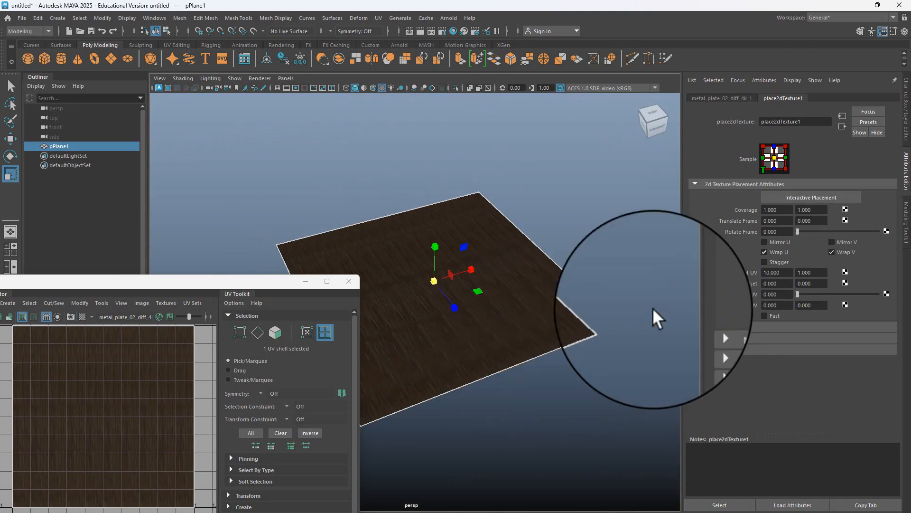
Step: Set the V value of Repeat UV to 10 and inspect the evenly tiled plane up close
left_click(811, 272)
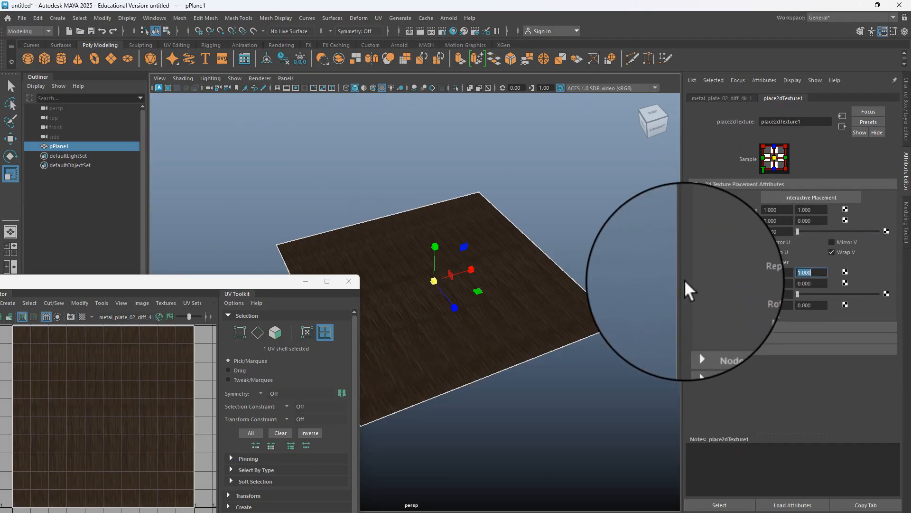
type("10")
key("Return")
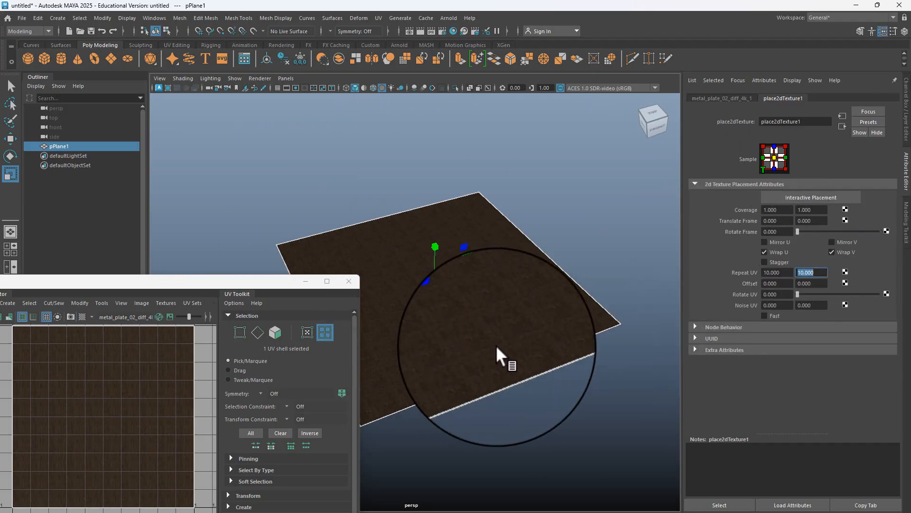
scroll(495, 355, "up", 5)
left_click_drag(495, 355, 535, 344, "alt")
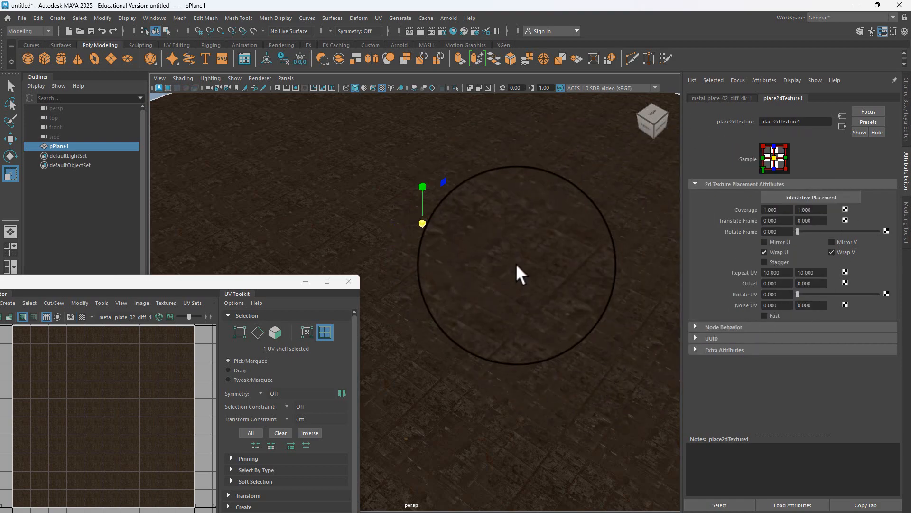
Step: Select the plane and open Hypershade with the standardSurface2 shading network displayed
left_click(558, 247)
key("f")
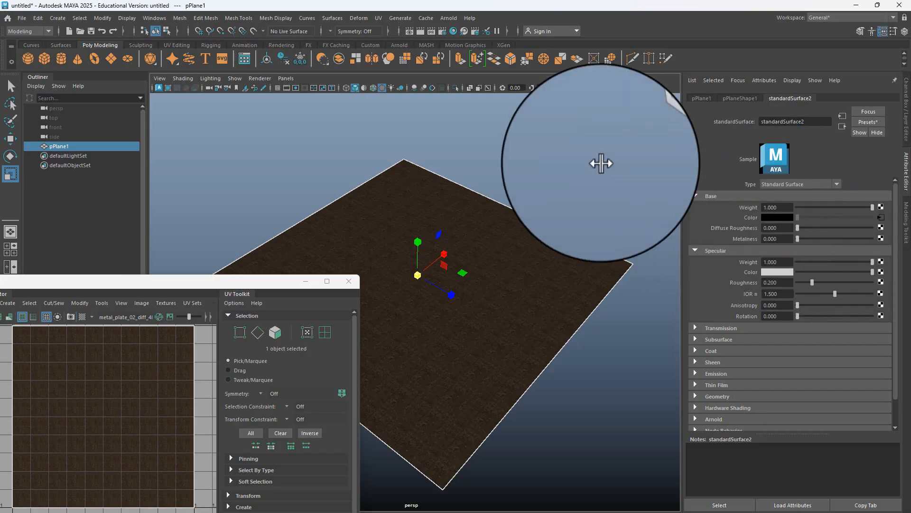
left_click(454, 30)
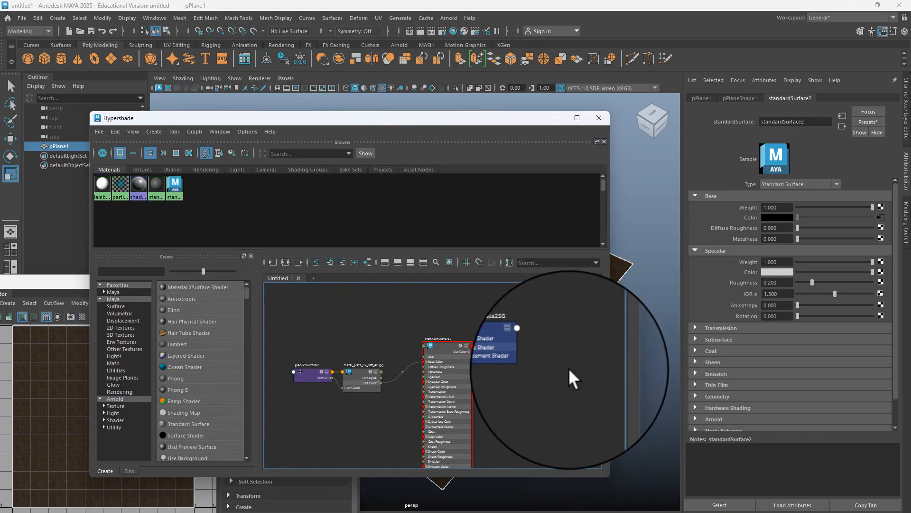
left_click_drag(509, 121, 512, 306)
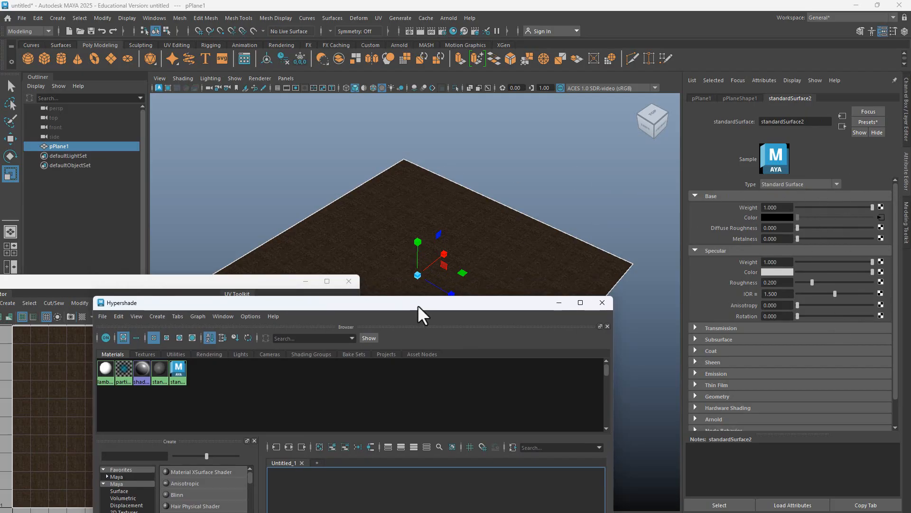
left_click_drag(418, 304, 390, 115)
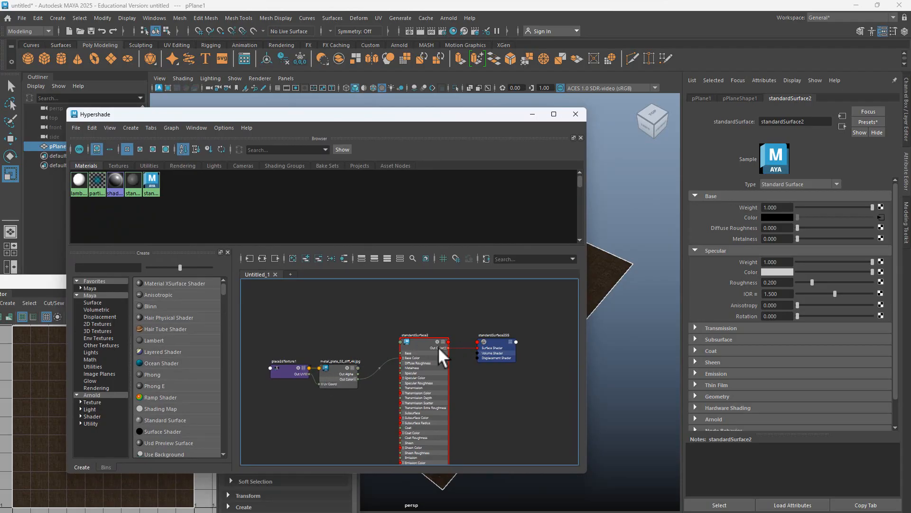
Step: Reposition the standardSurface2 and metal_plate_02_diff_4k.jpg nodes in the shading graph to separate their connections
left_click_drag(425, 351, 417, 323)
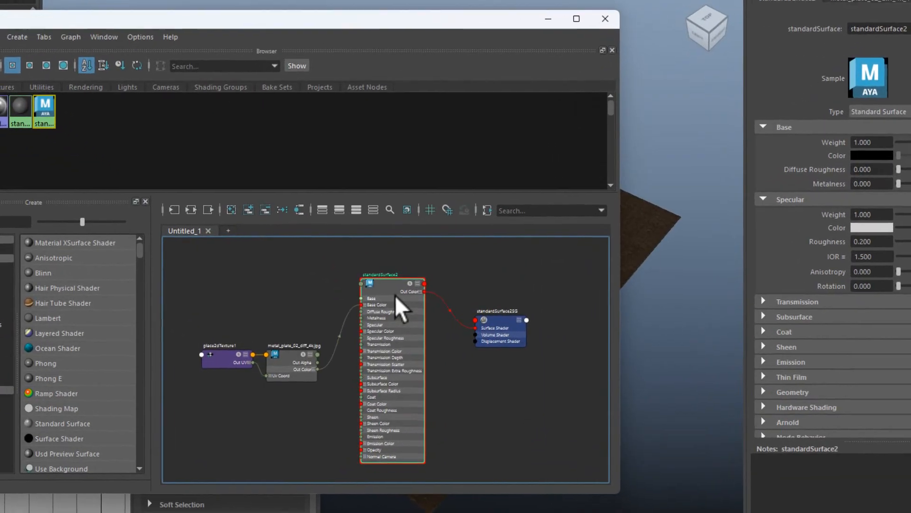
left_click_drag(286, 360, 298, 323)
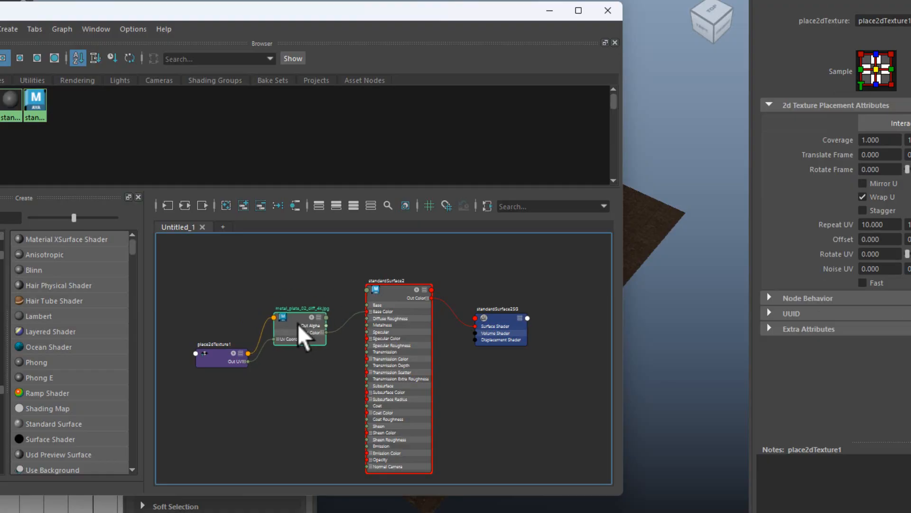
scroll(297, 324, "up", 8)
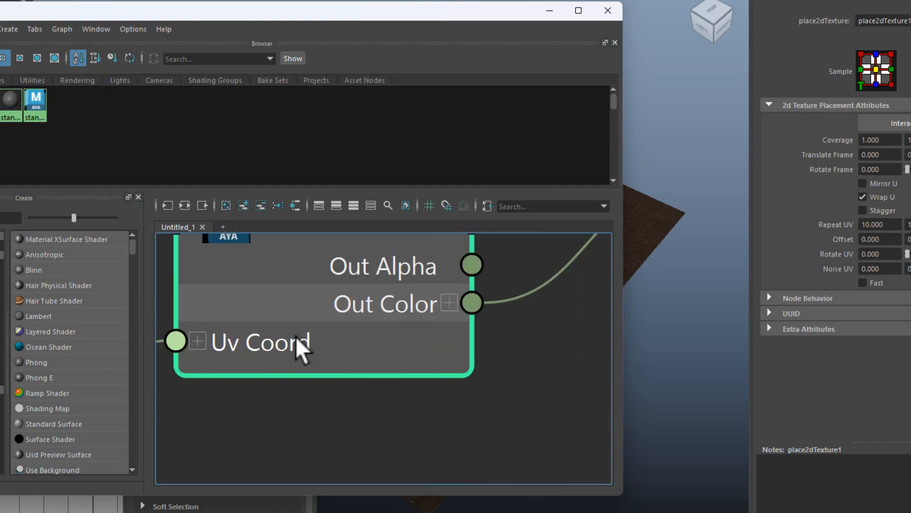
middle_click_drag(312, 295, 312, 398, "alt")
scroll(321, 371, "down", 3)
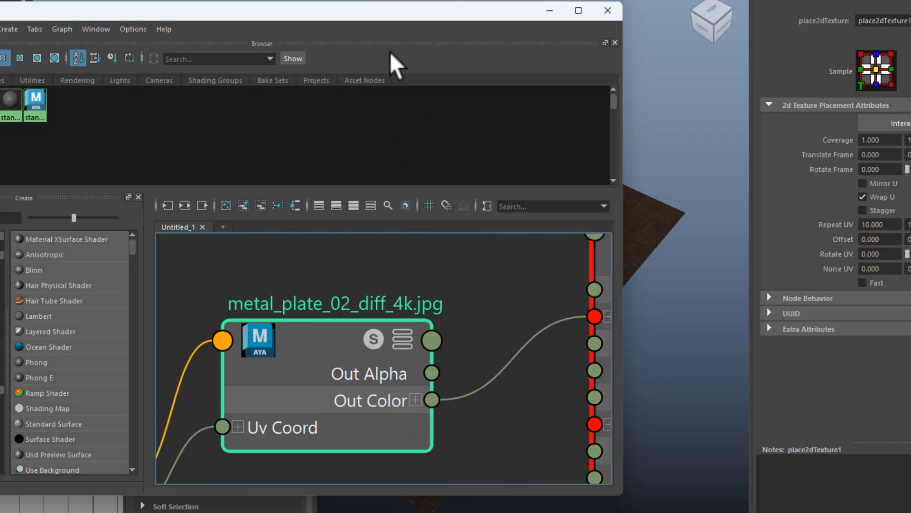
Step: Examine the file texture node and the place2dTexture1 node feeding it, and select place2dTexture1
left_click_drag(406, 21, 492, 0)
scroll(480, 261, "up", 5)
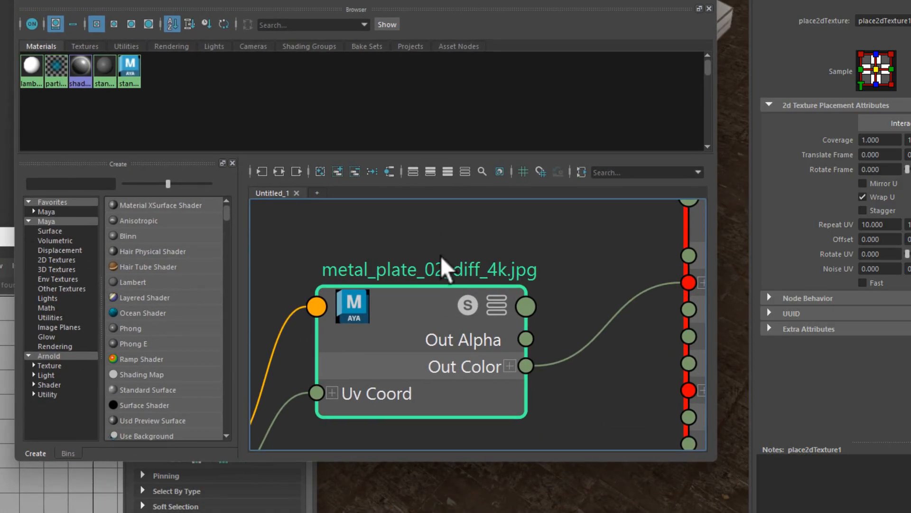
scroll(441, 285, "down", 5)
middle_click_drag(345, 307, 396, 276, "alt")
scroll(369, 298, "up", 5)
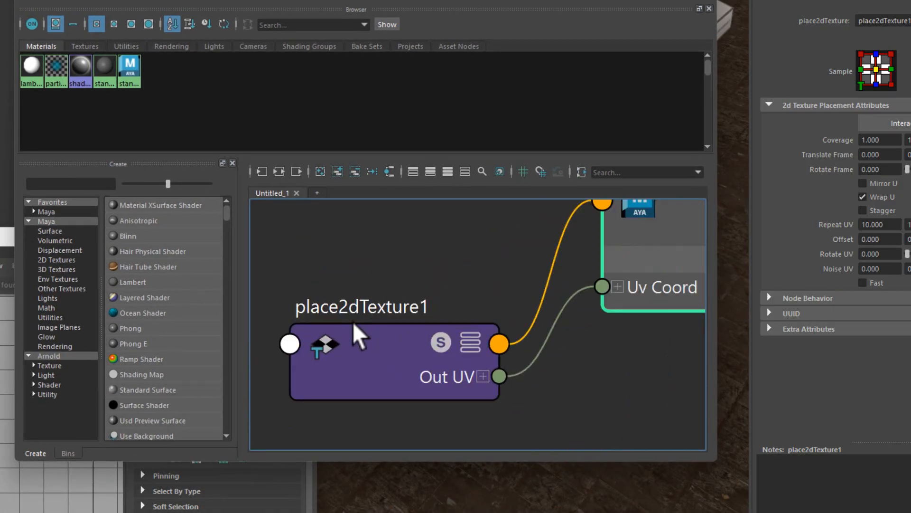
middle_click_drag(353, 322, 395, 271, "alt")
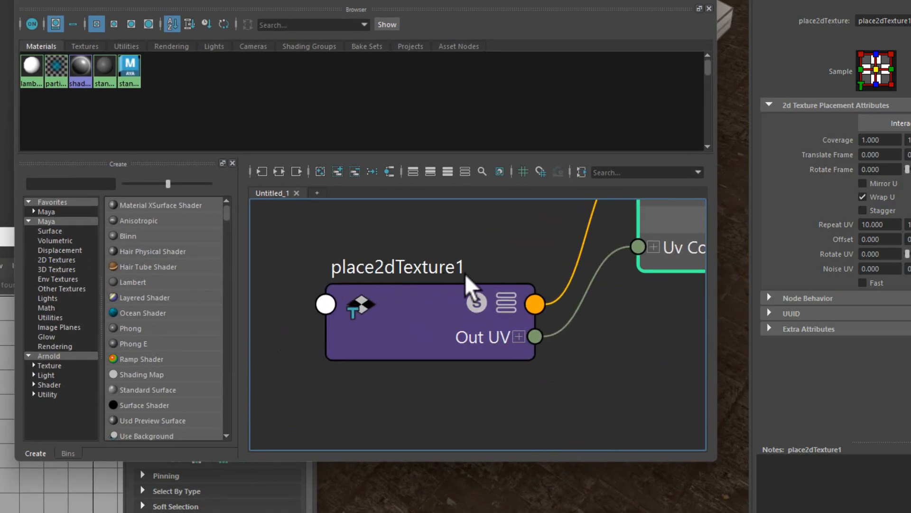
mouse_move(428, 327)
left_mouse_down()
mouse_move(417, 286)
mouse_move(419, 320)
left_mouse_up()
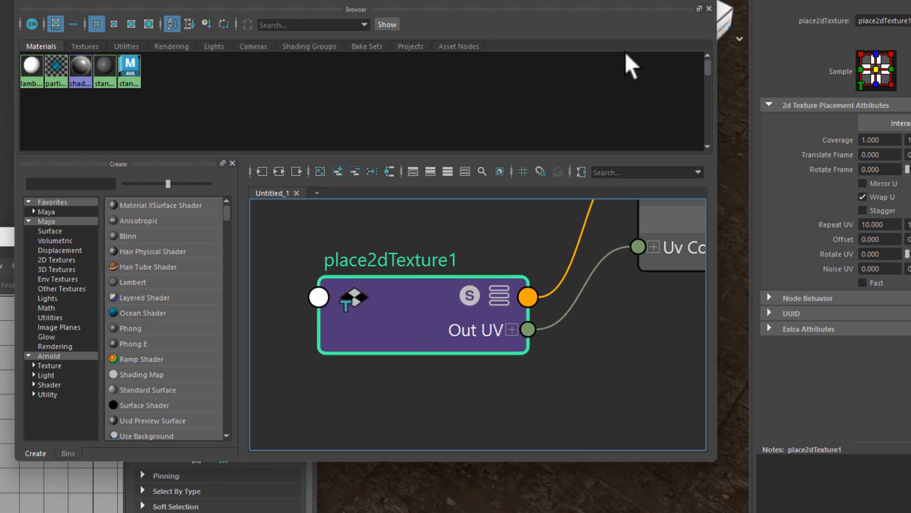
Step: Select the standardSurface2 node to view its attributes alongside the file texture's connection to Base Color
scroll(585, 355, "down", 4)
middle_click_drag(654, 377, 525, 360)
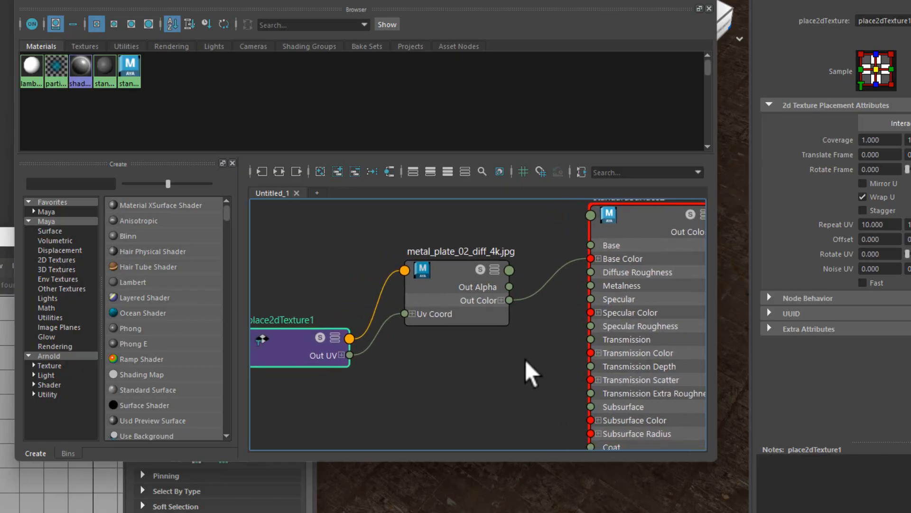
left_click(648, 229)
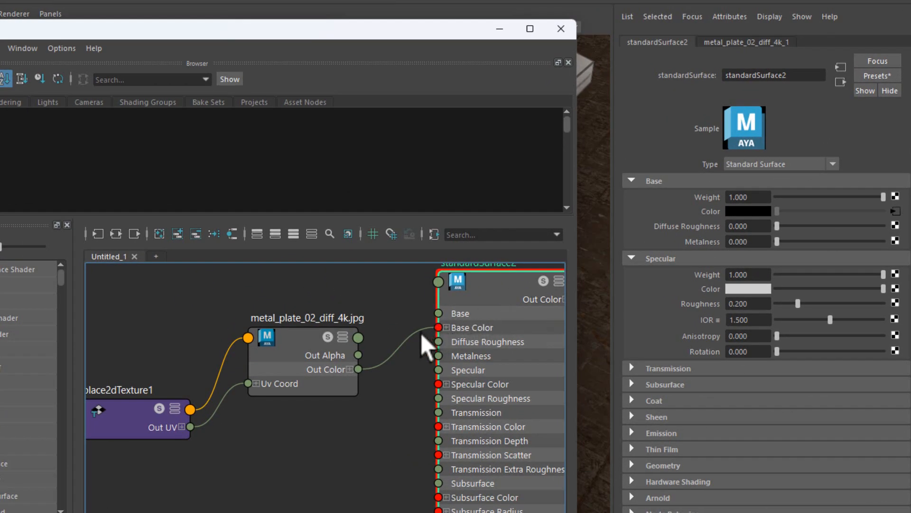
Step: Examine the attributes of the metal_plate_02_diff_4k.jpg file texture, the standardSurface2 material and the connected place2dTexture1 node
left_click_drag(305, 352, 288, 339)
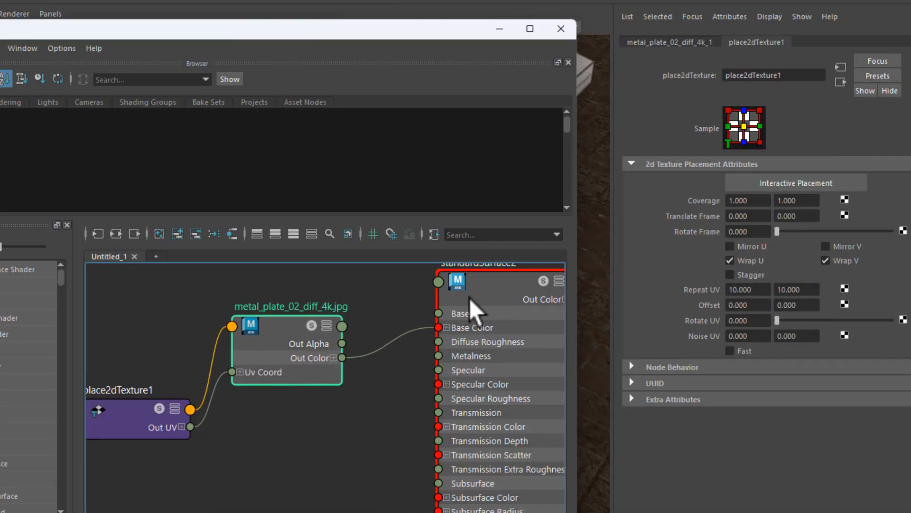
left_click(660, 43)
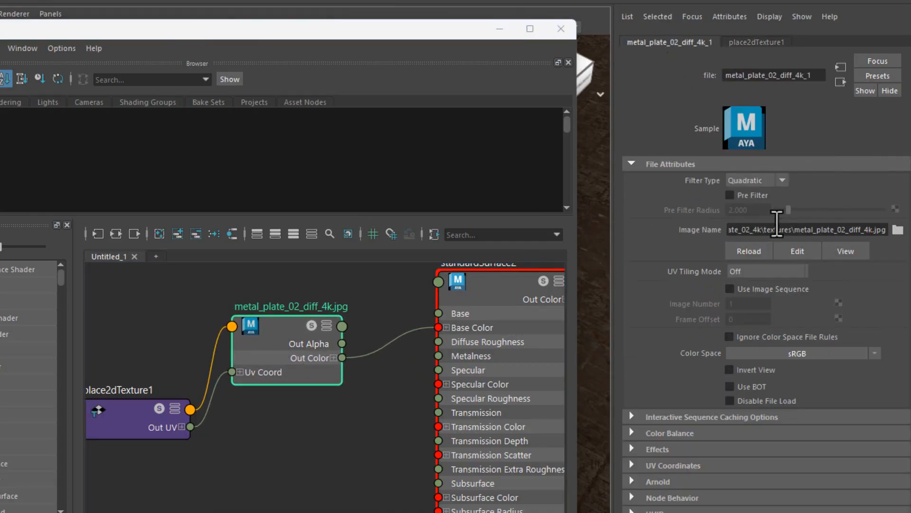
mouse_move(498, 298)
left_mouse_down()
mouse_move(496, 314)
mouse_move(508, 302)
left_mouse_up()
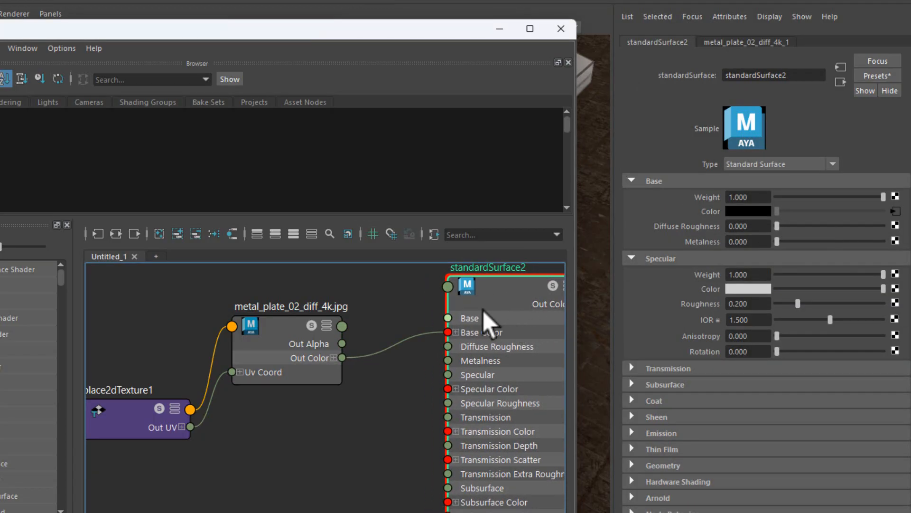
left_click(271, 342)
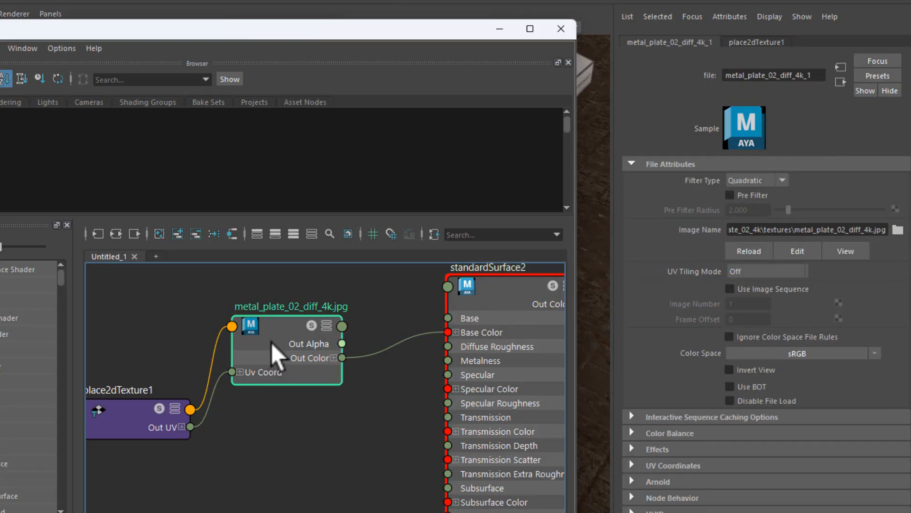
left_click(747, 42)
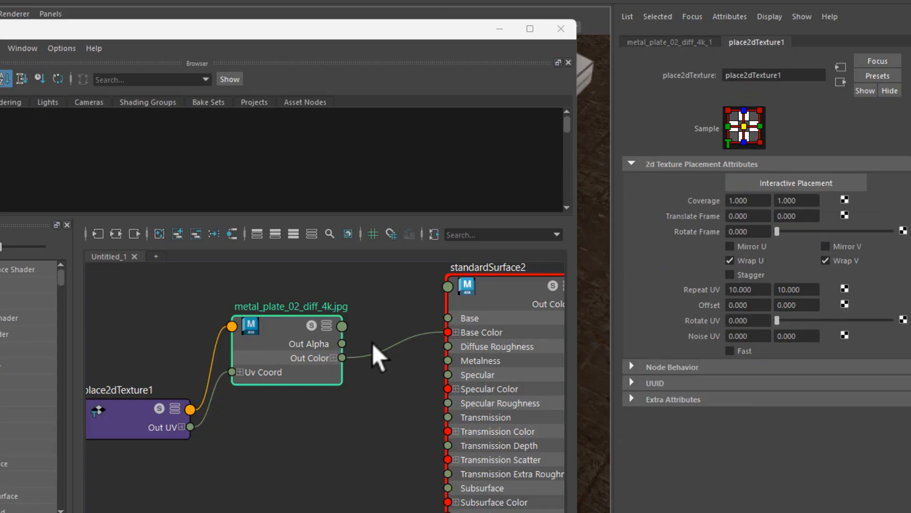
Step: Move place2dTexture1 up and farther from the metal_plate_02_diff_4k.jpg node, with the chain through to the shading group in view
left_click_drag(121, 426, 120, 388)
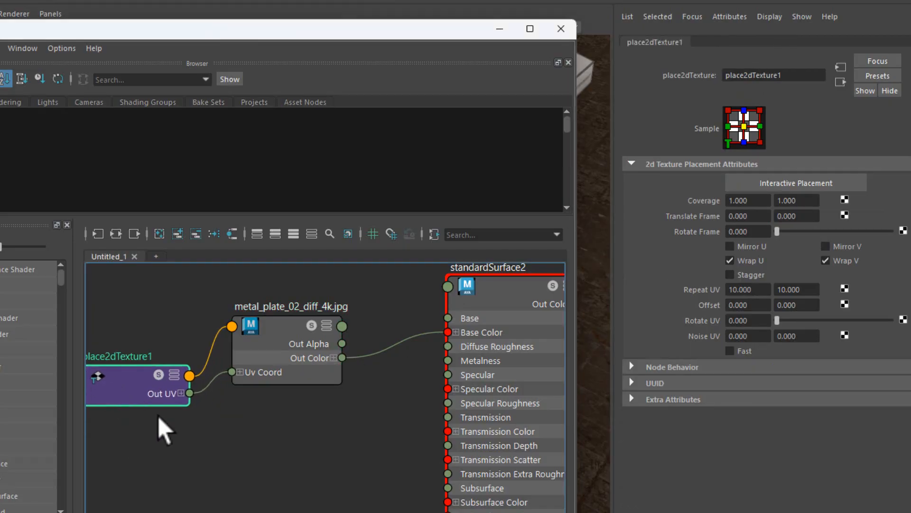
middle_click_drag(213, 433, 299, 431)
left_click_drag(215, 385, 159, 378)
scroll(362, 433, "down", 3)
mouse_move(362, 434)
middle_mouse_down()
mouse_move(251, 388)
mouse_move(249, 425)
middle_mouse_up()
scroll(232, 385, "up", 2)
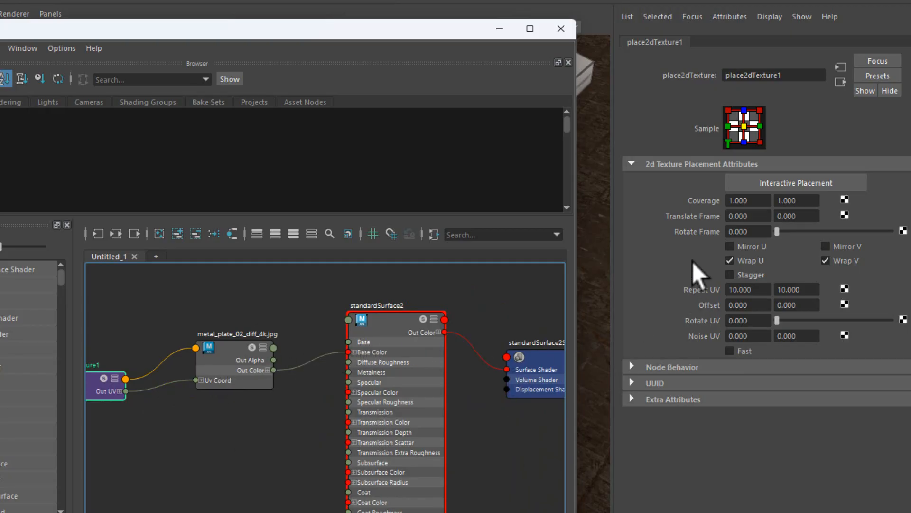
Step: Select standardSurface2 to view its attributes and examine its incoming texture connections
left_click(377, 337)
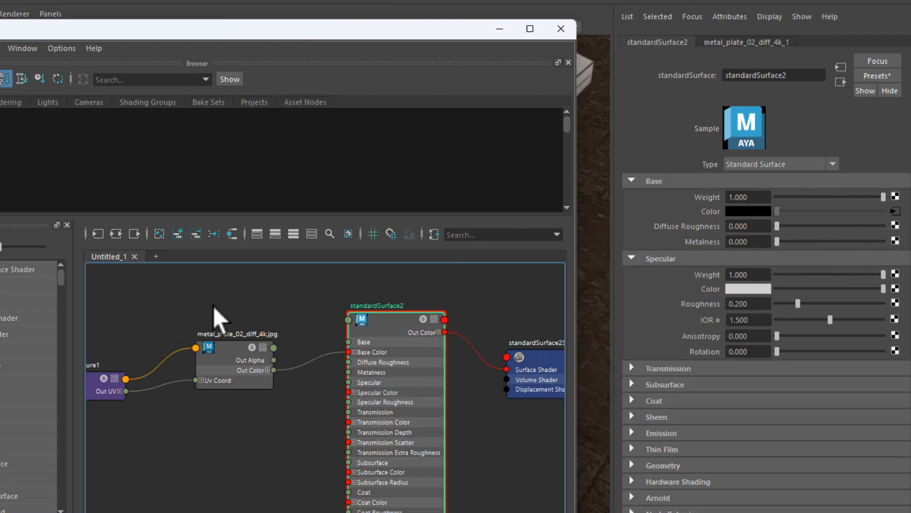
middle_click_drag(213, 307, 306, 291, "alt")
scroll(275, 306, "up", 2)
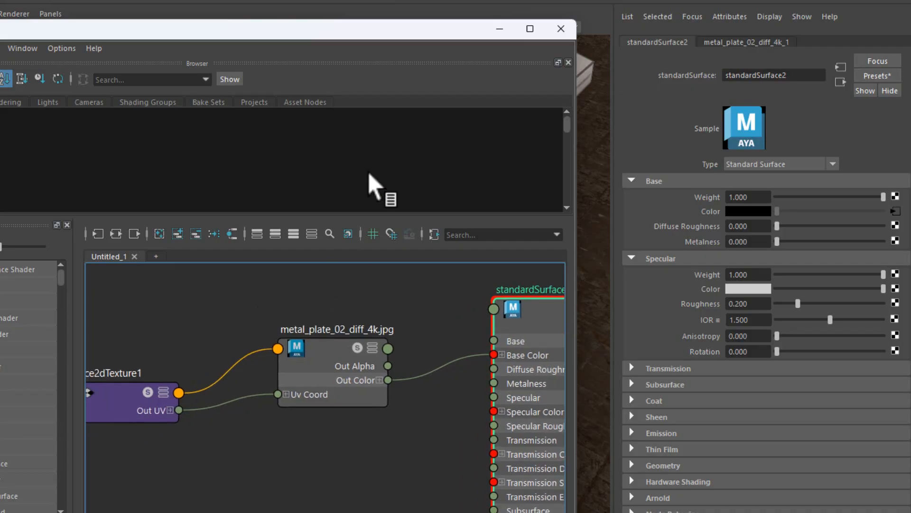
Step: Maximize the Hypershade window and graph only the output connections of the metal_plate_02_diff_4k.jpg node
double_click(360, 29)
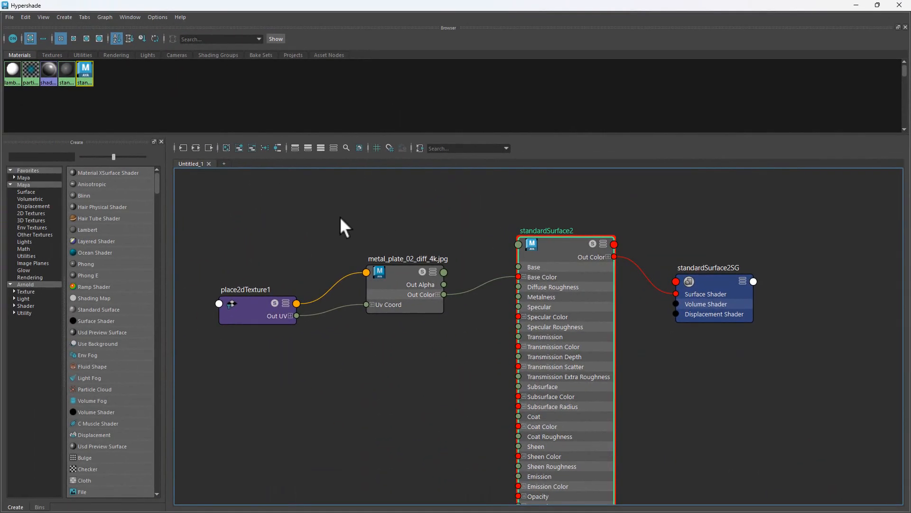
left_click_drag(400, 291, 395, 274)
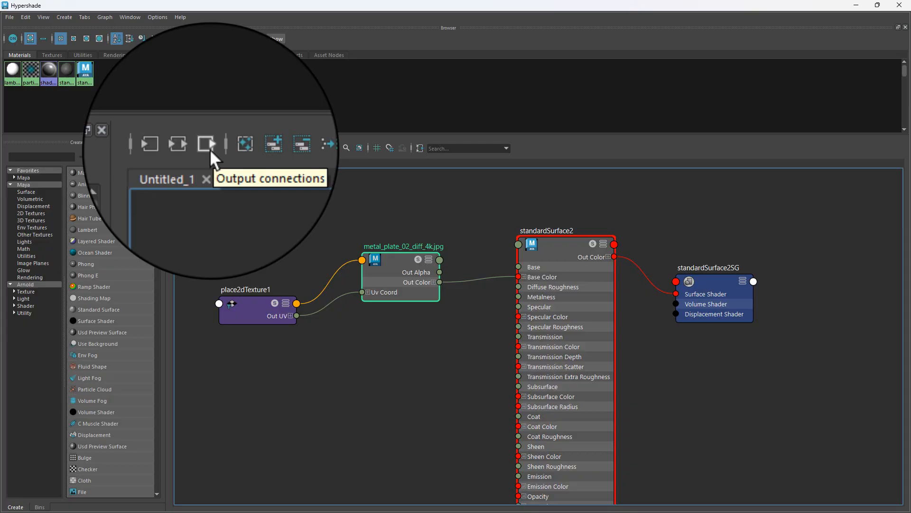
left_click(209, 149)
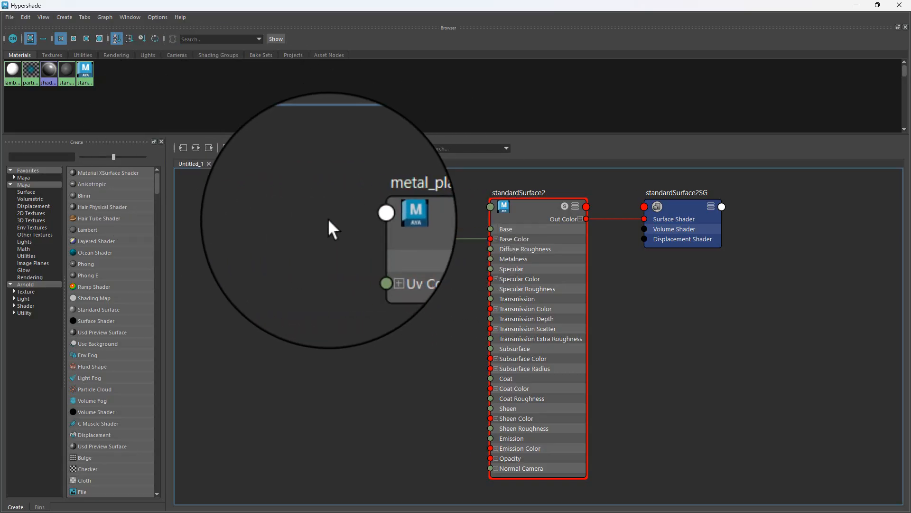
Step: Graph only the input connections of the metal_plate_02_diff_4k.jpg node, followed by its input and output connections together
left_click(380, 232)
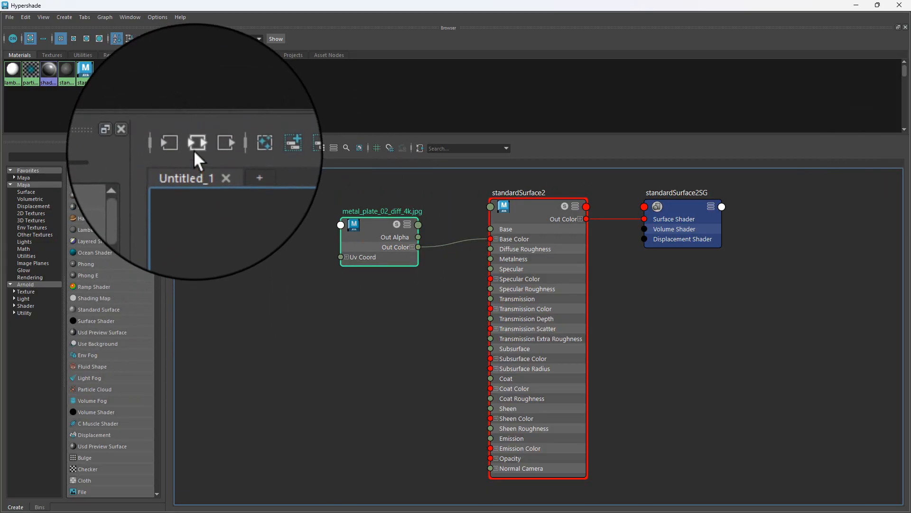
left_click(181, 147)
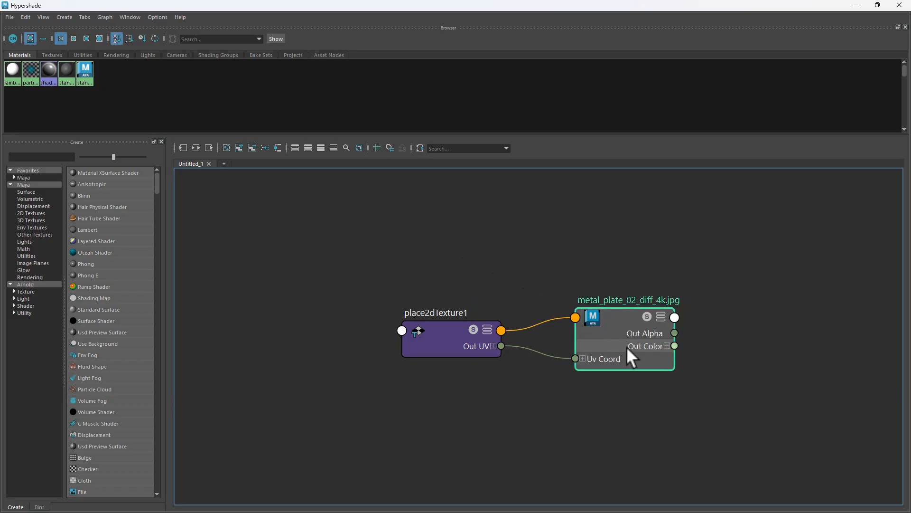
left_click(196, 148)
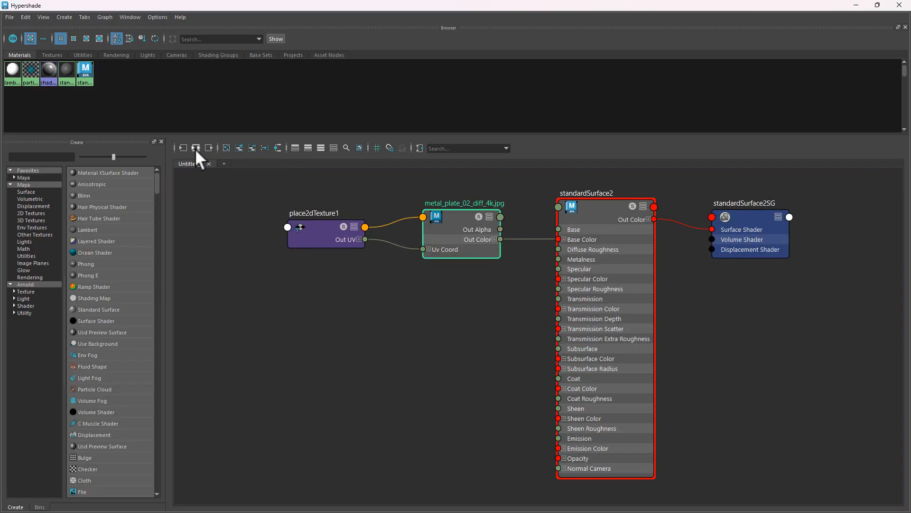